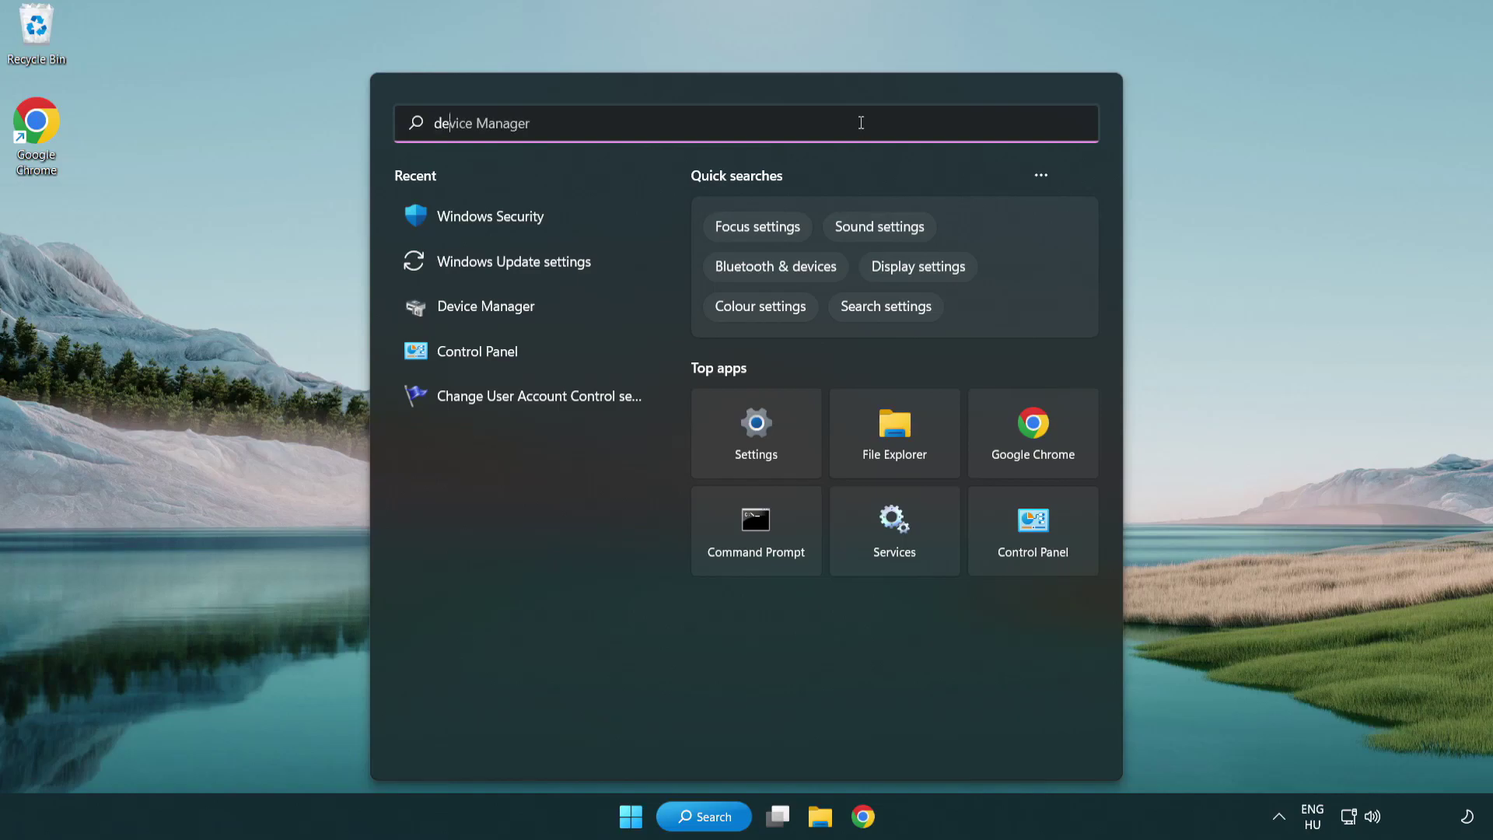
Search Windows for "device manager" and open Device Manager.
text(nager)
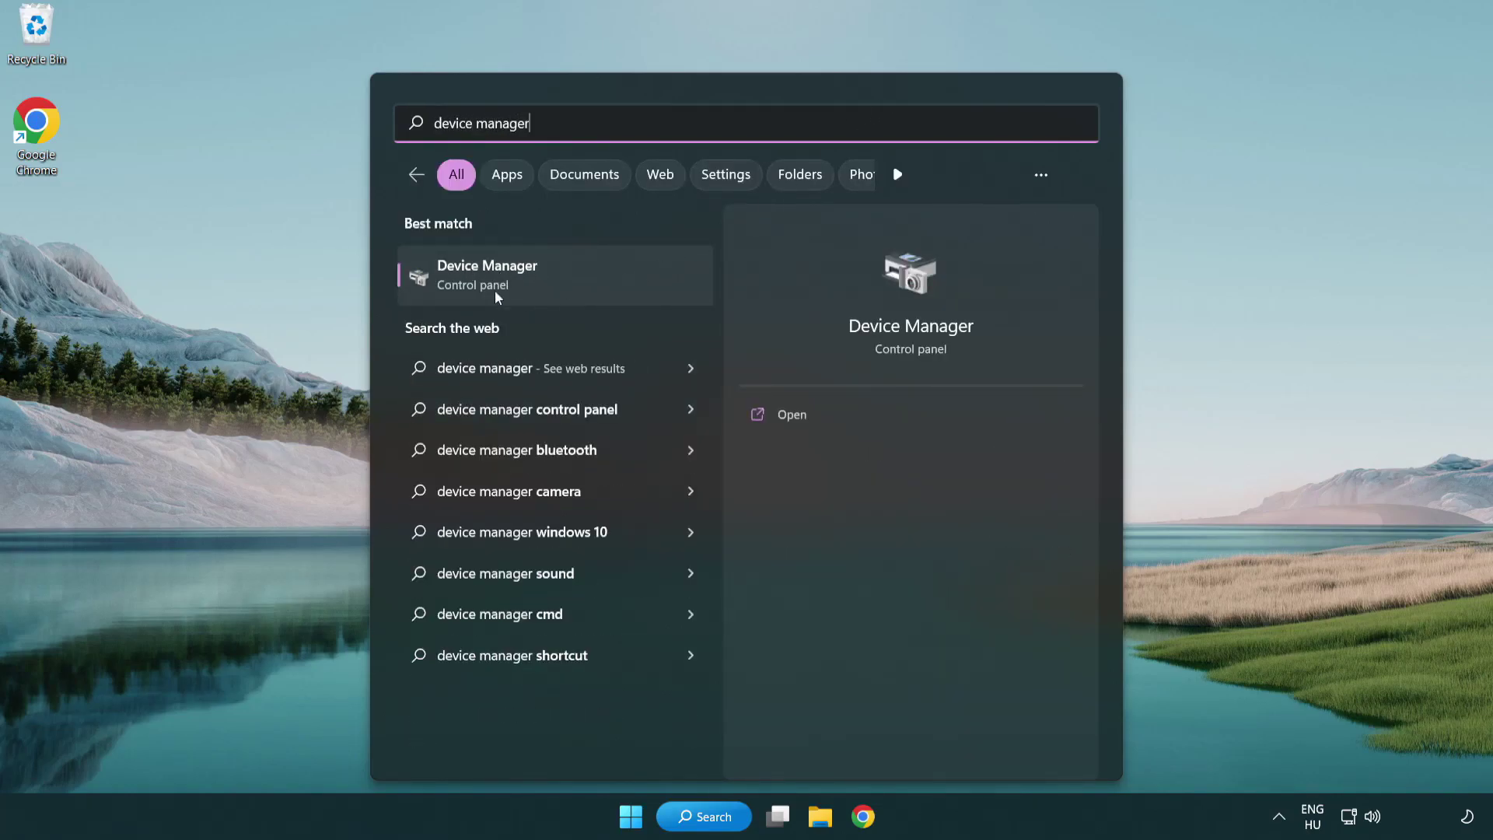
click(600, 287)
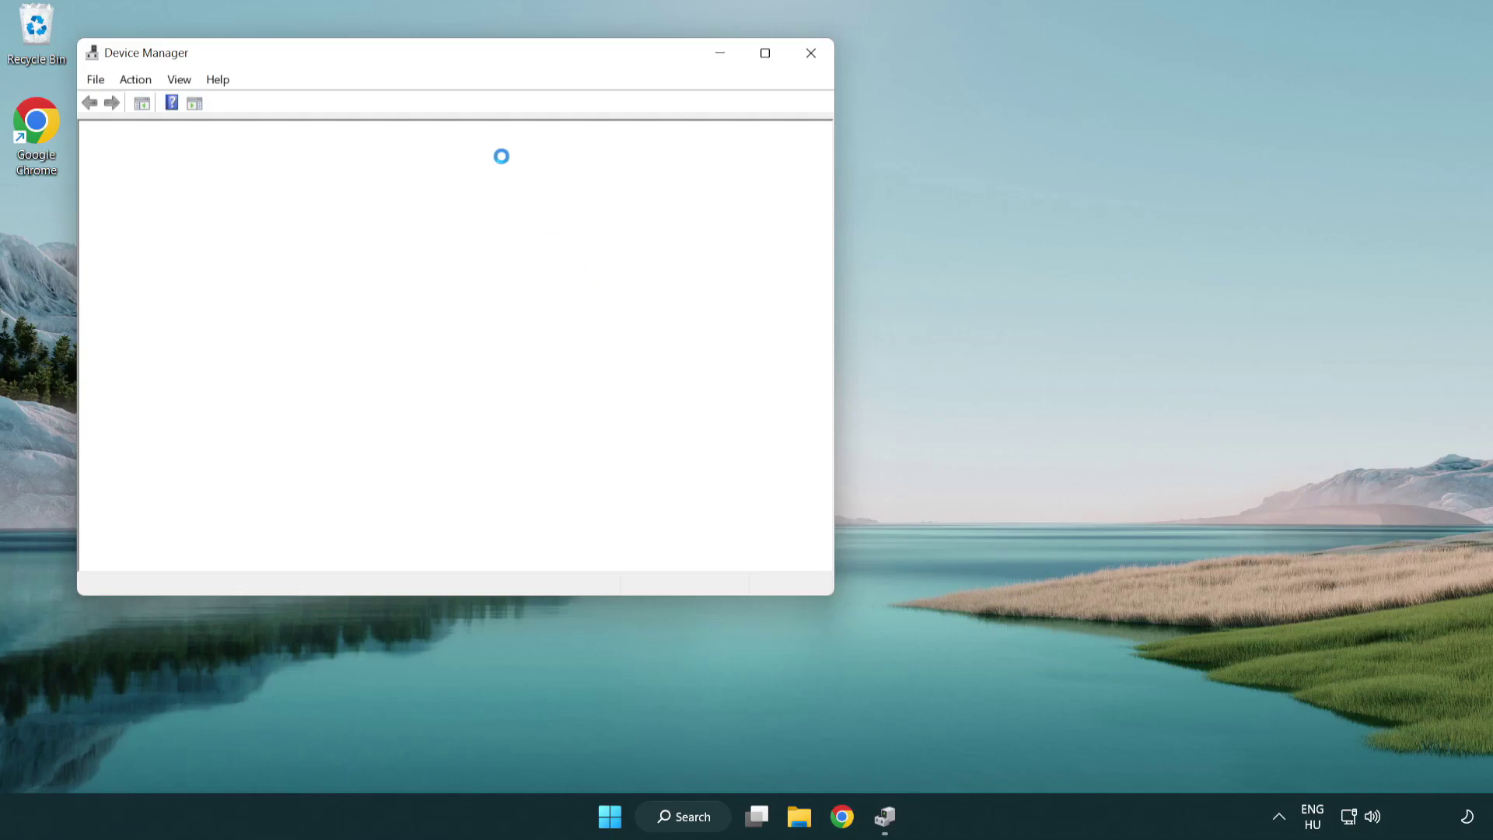
drag(411, 64, 657, 150)
Run an automatic driver update search for the VMware SVGA 3D display adapter, and close Device Manager.
click(418, 312)
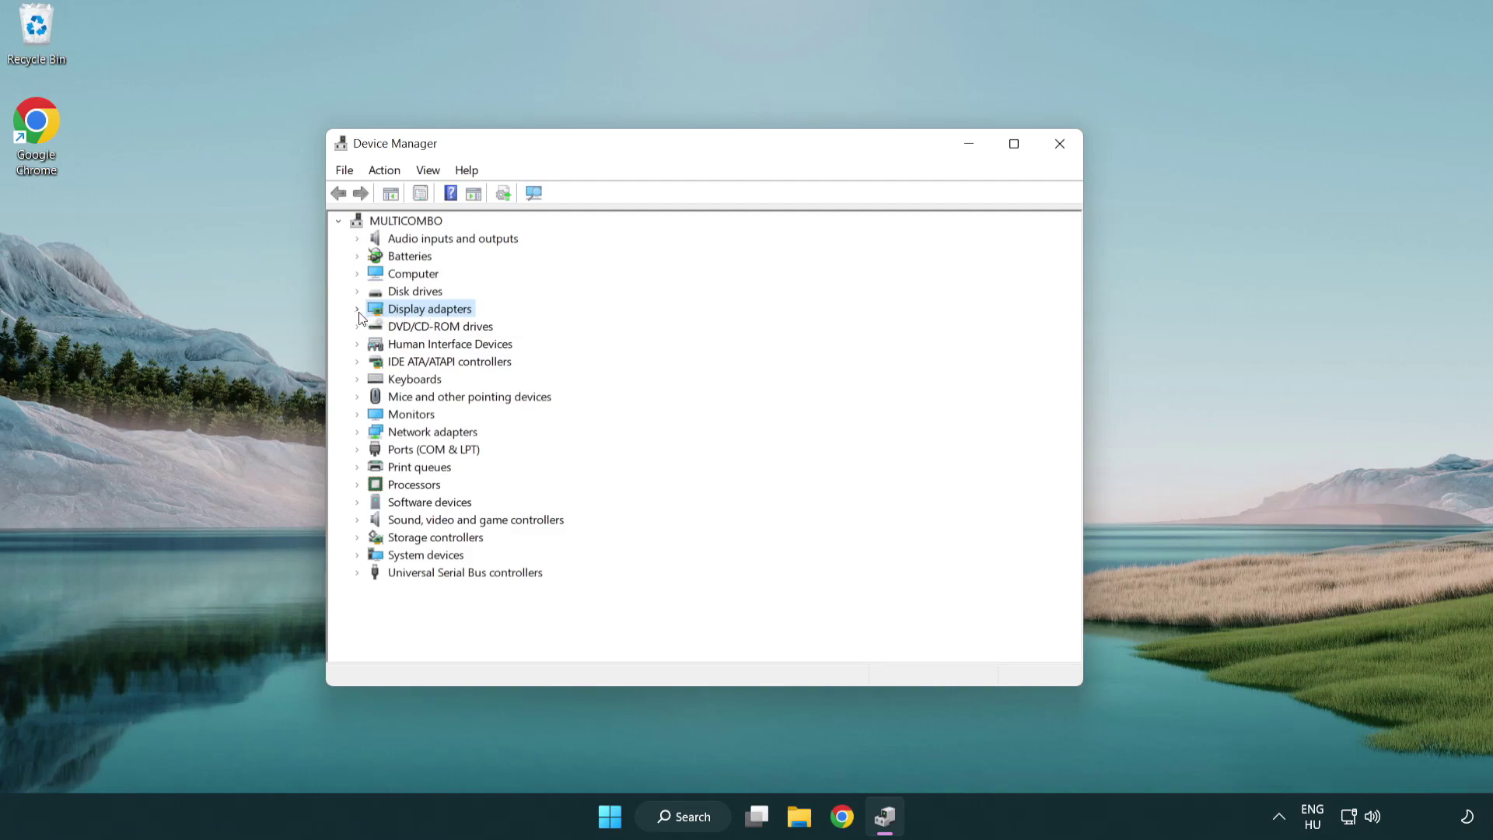
click(358, 310)
click(442, 330)
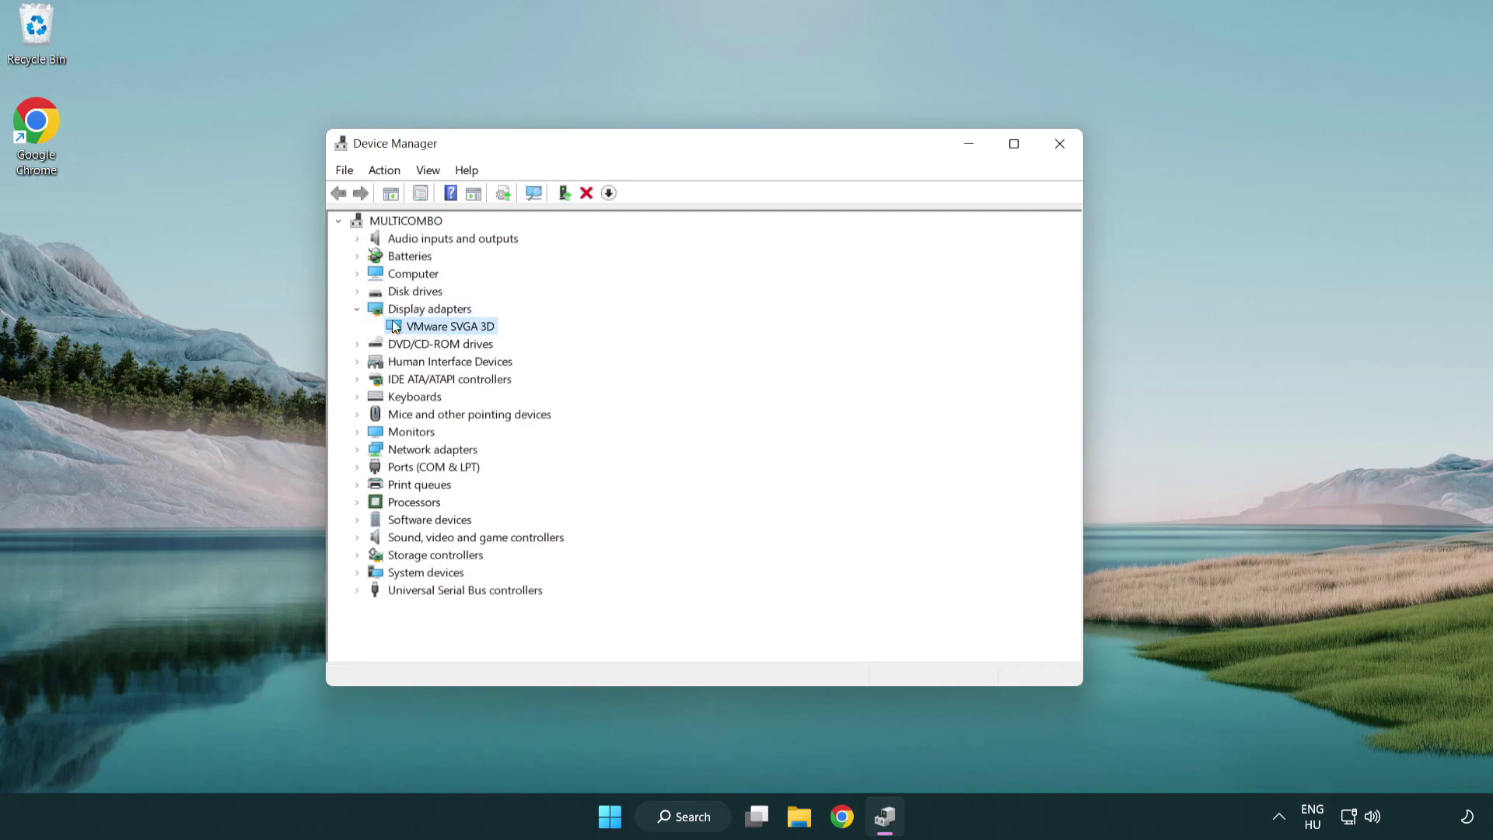
right_click(443, 332)
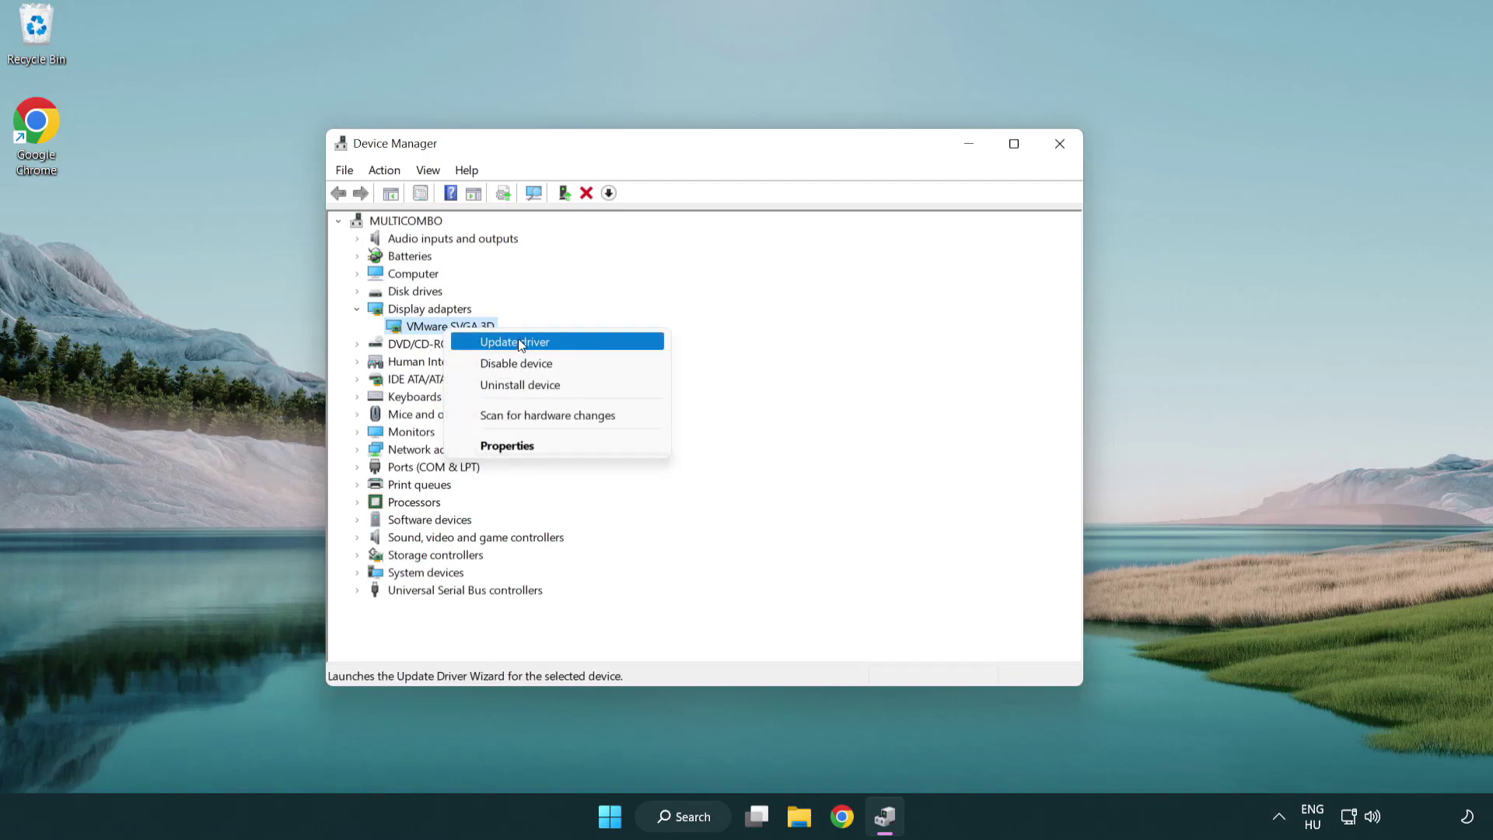
click(587, 343)
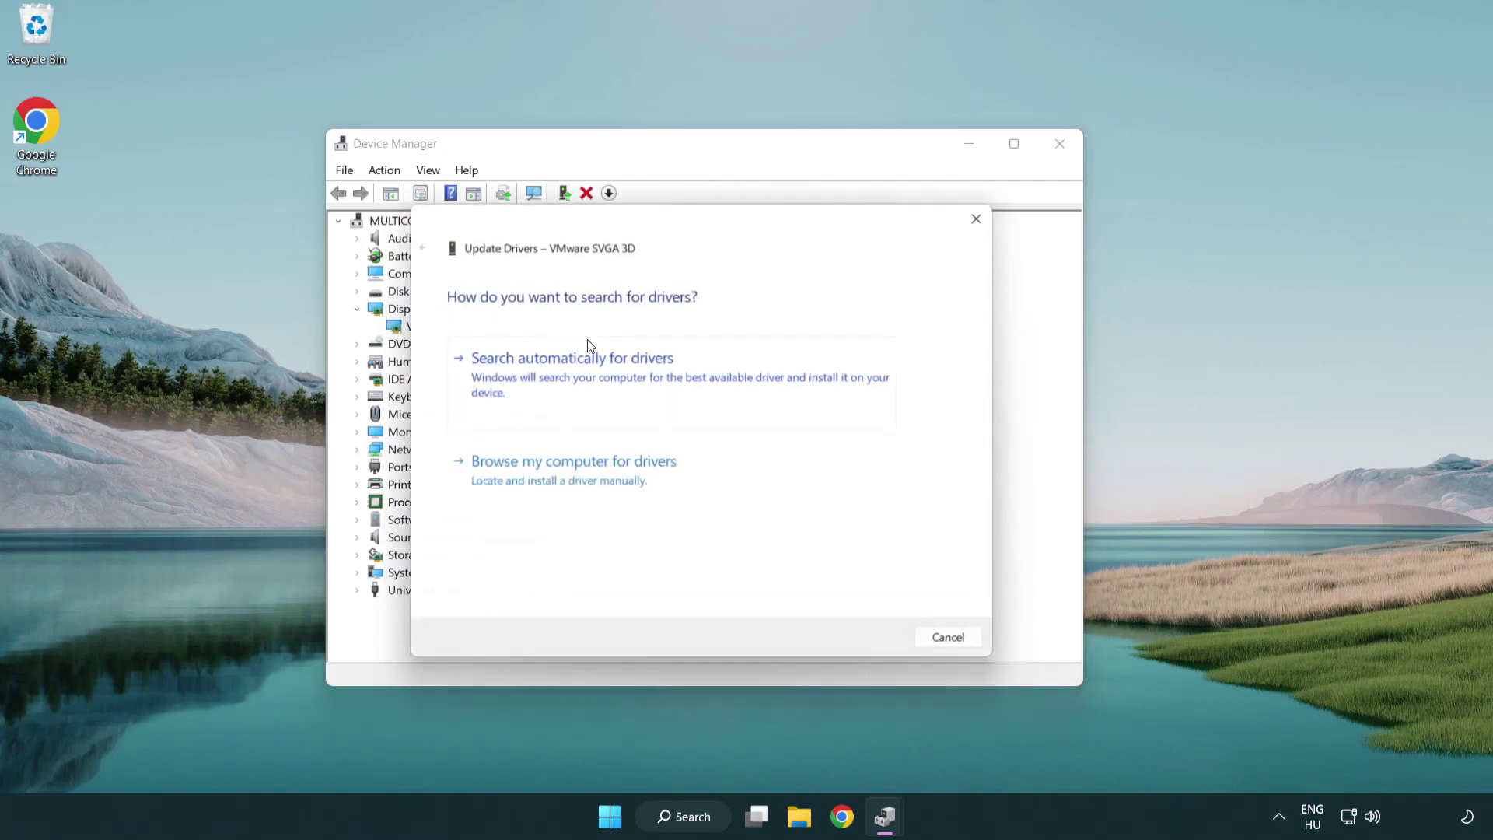
drag(622, 227, 652, 218)
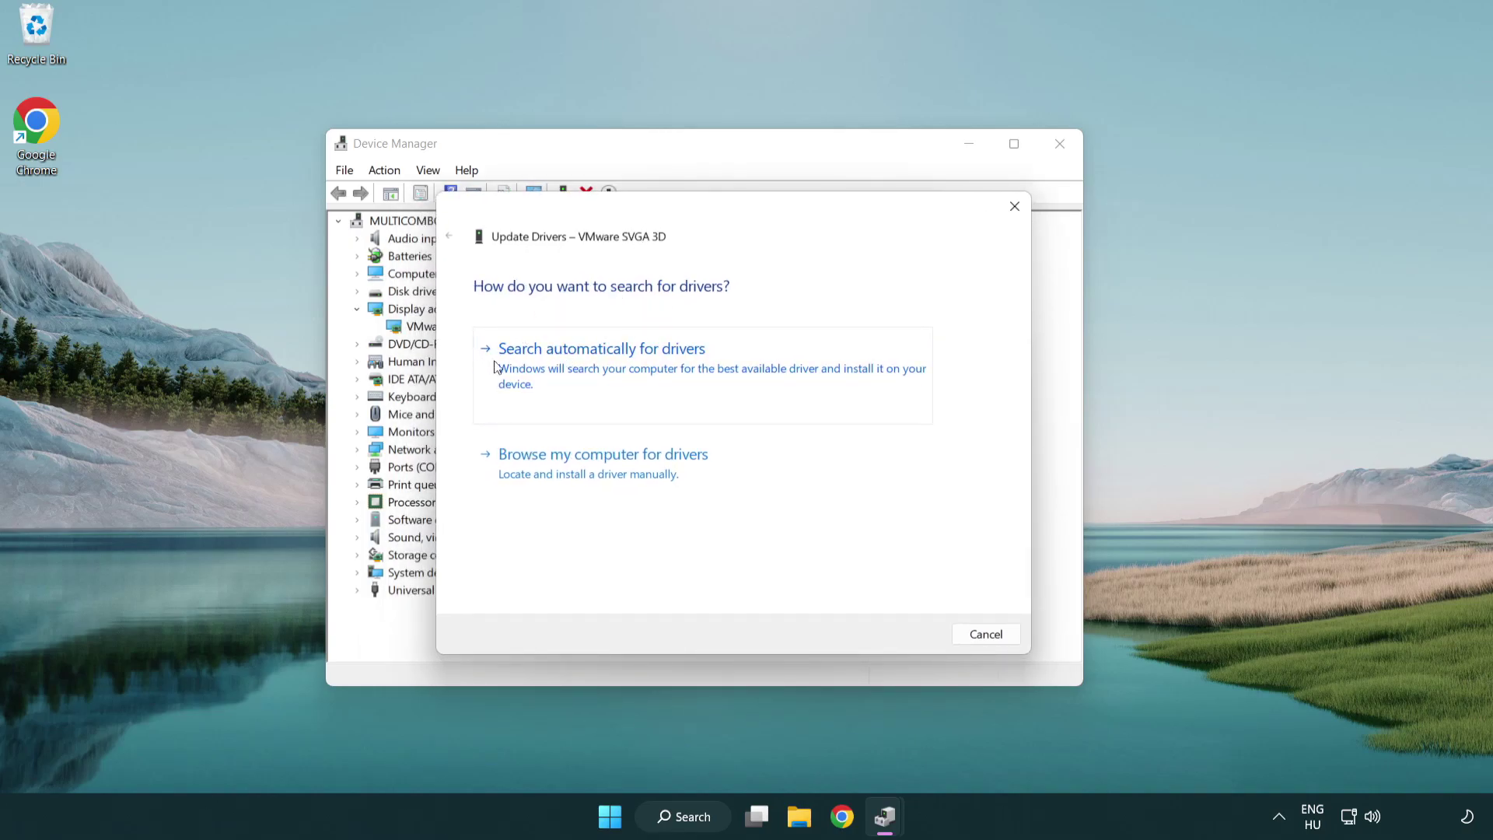
click(655, 367)
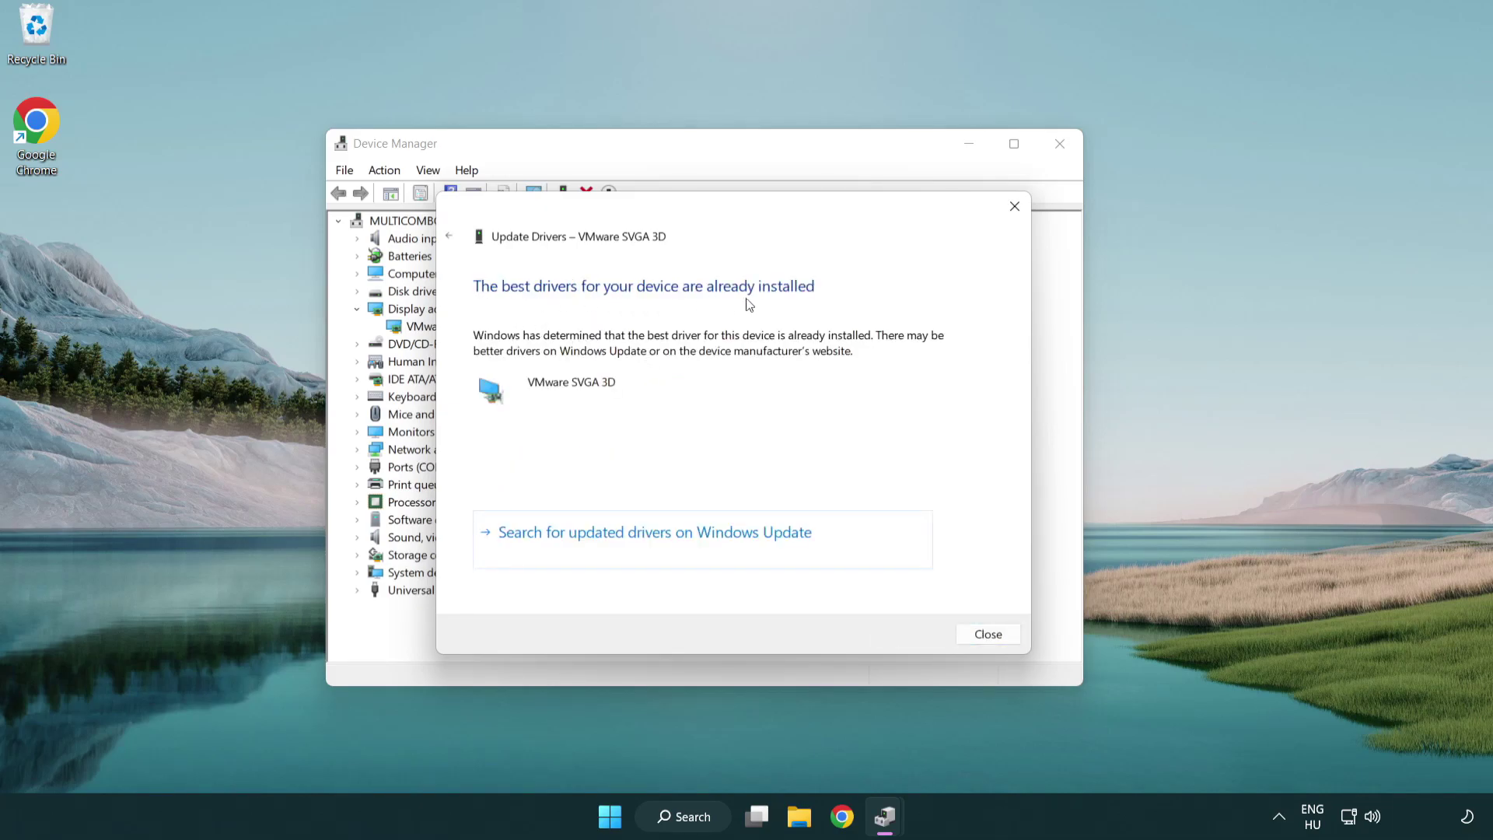
click(989, 637)
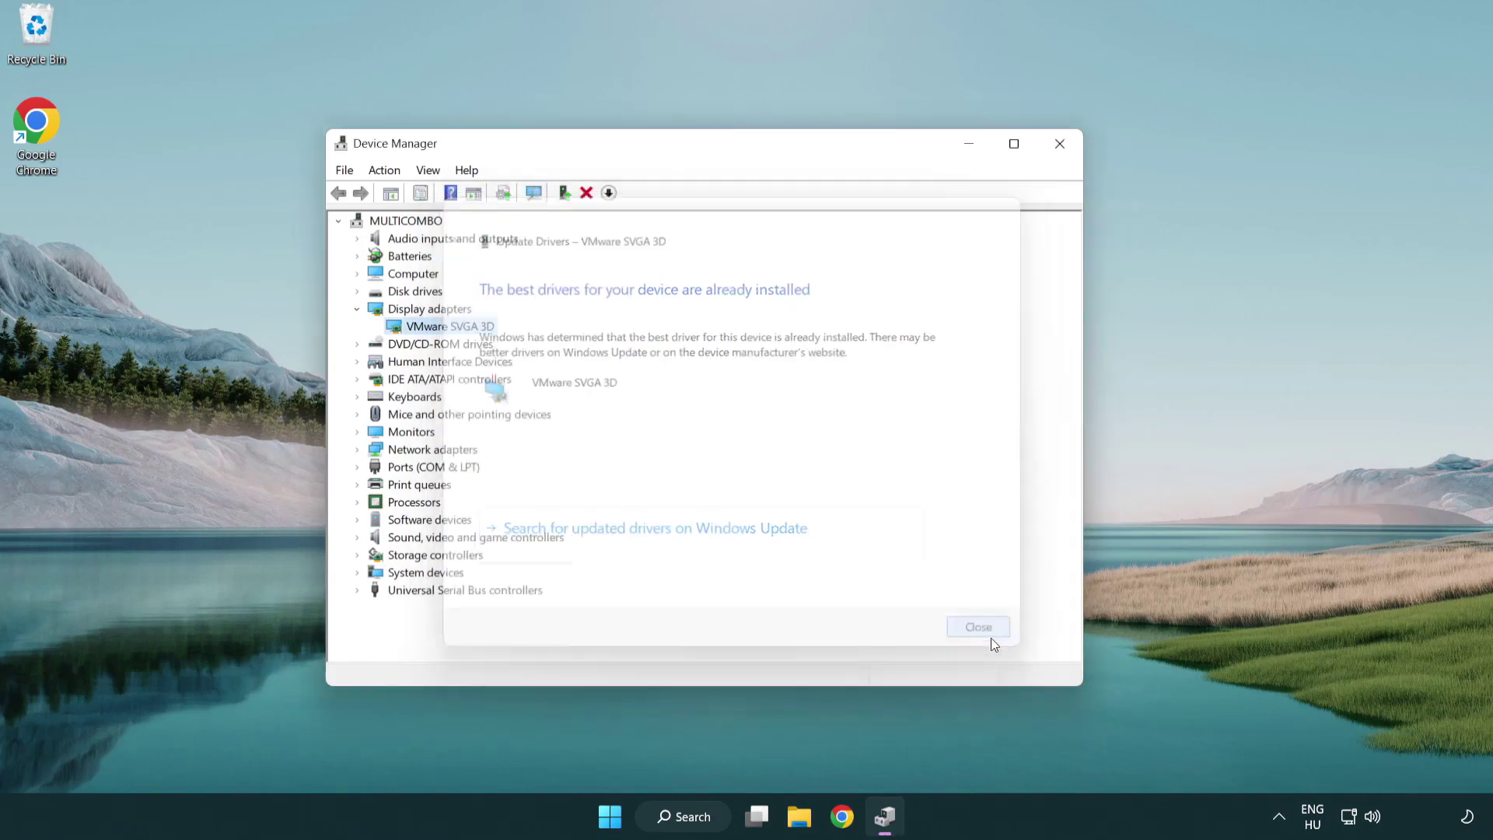
click(1063, 149)
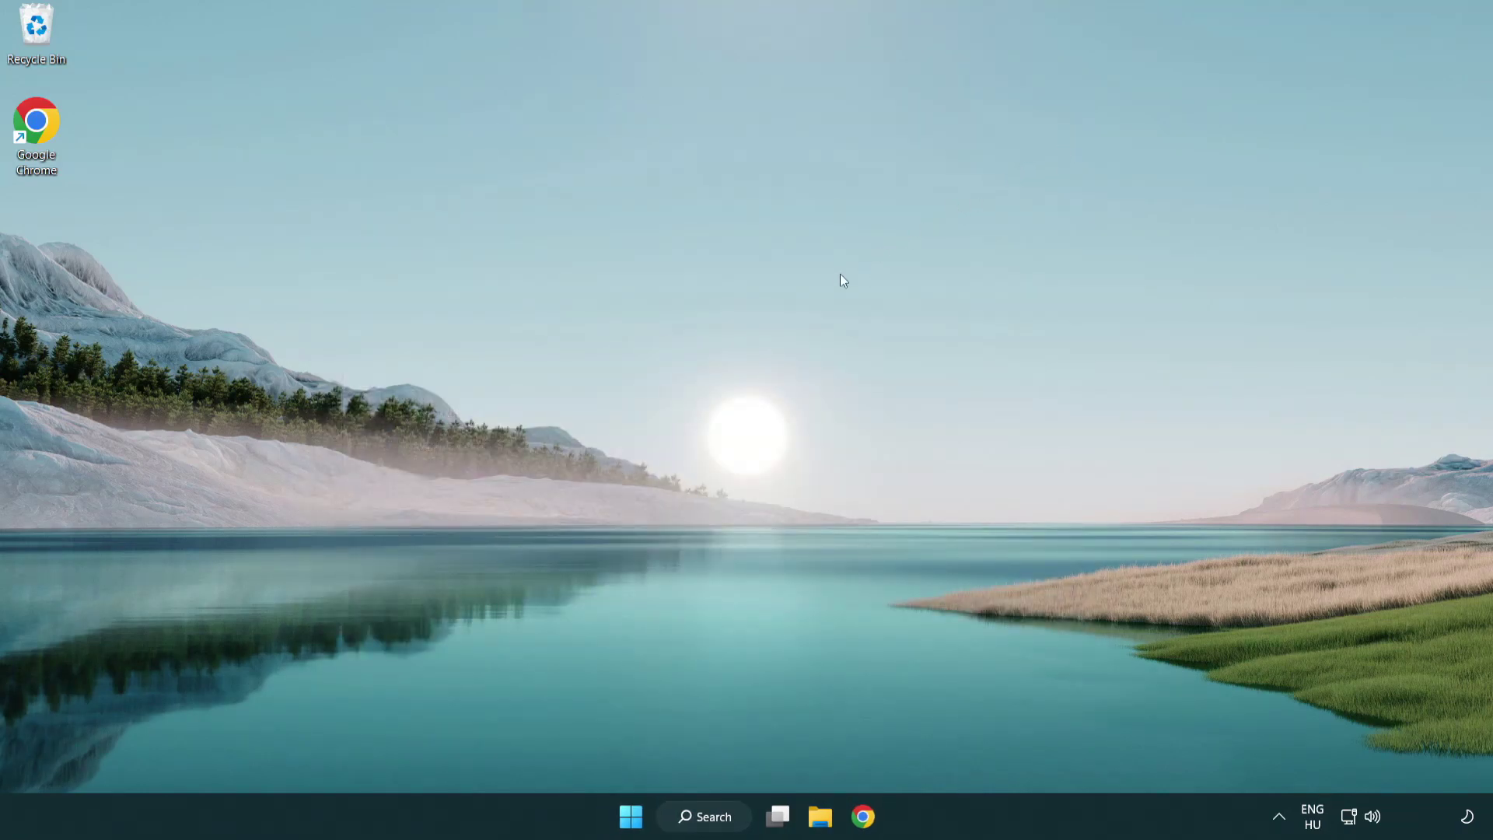
Search Windows for "update", check for updates in the Windows Update settings, and close Settings.
click(719, 815)
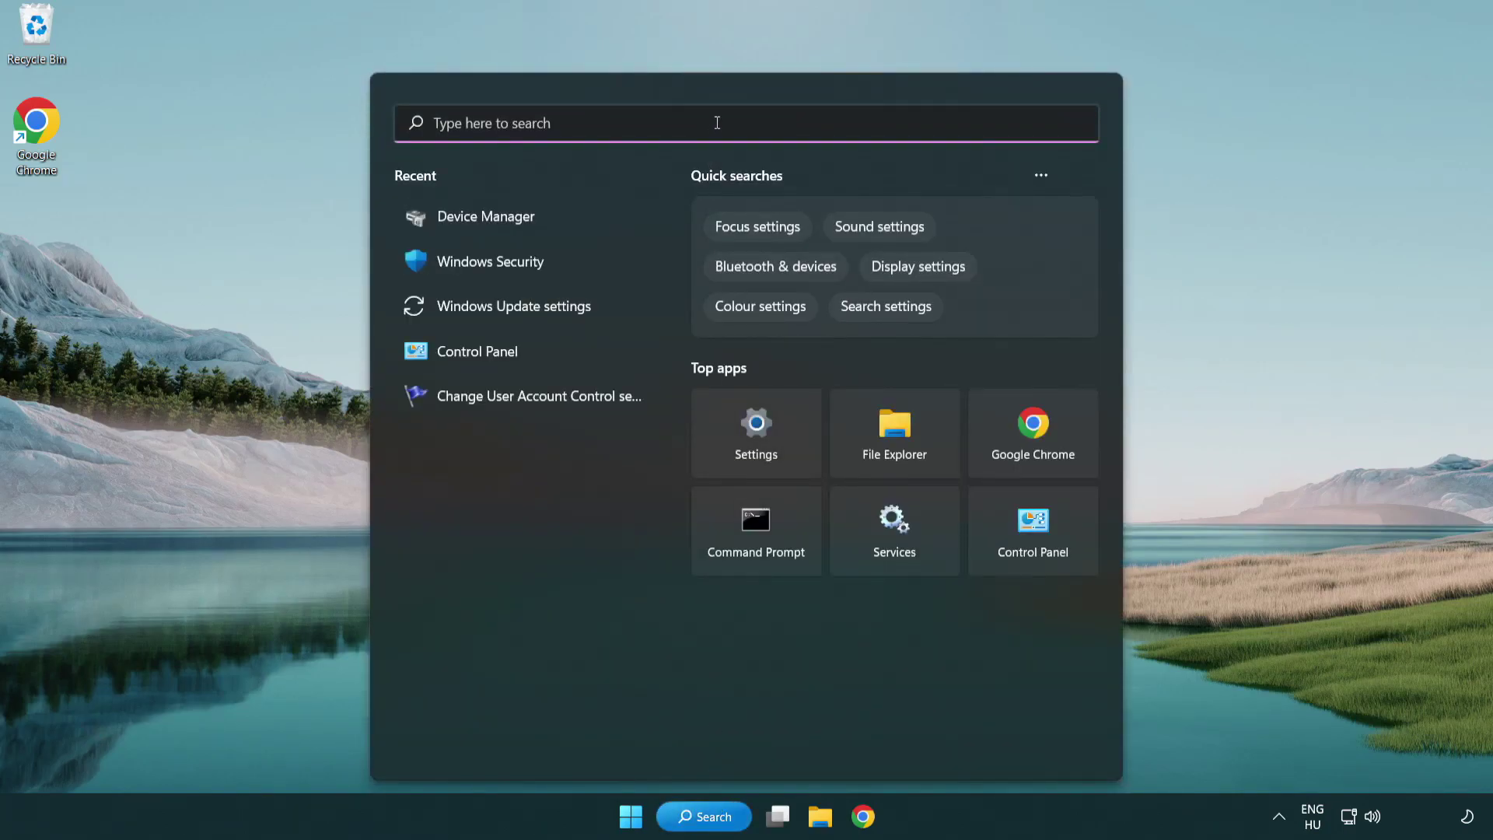
text(update)
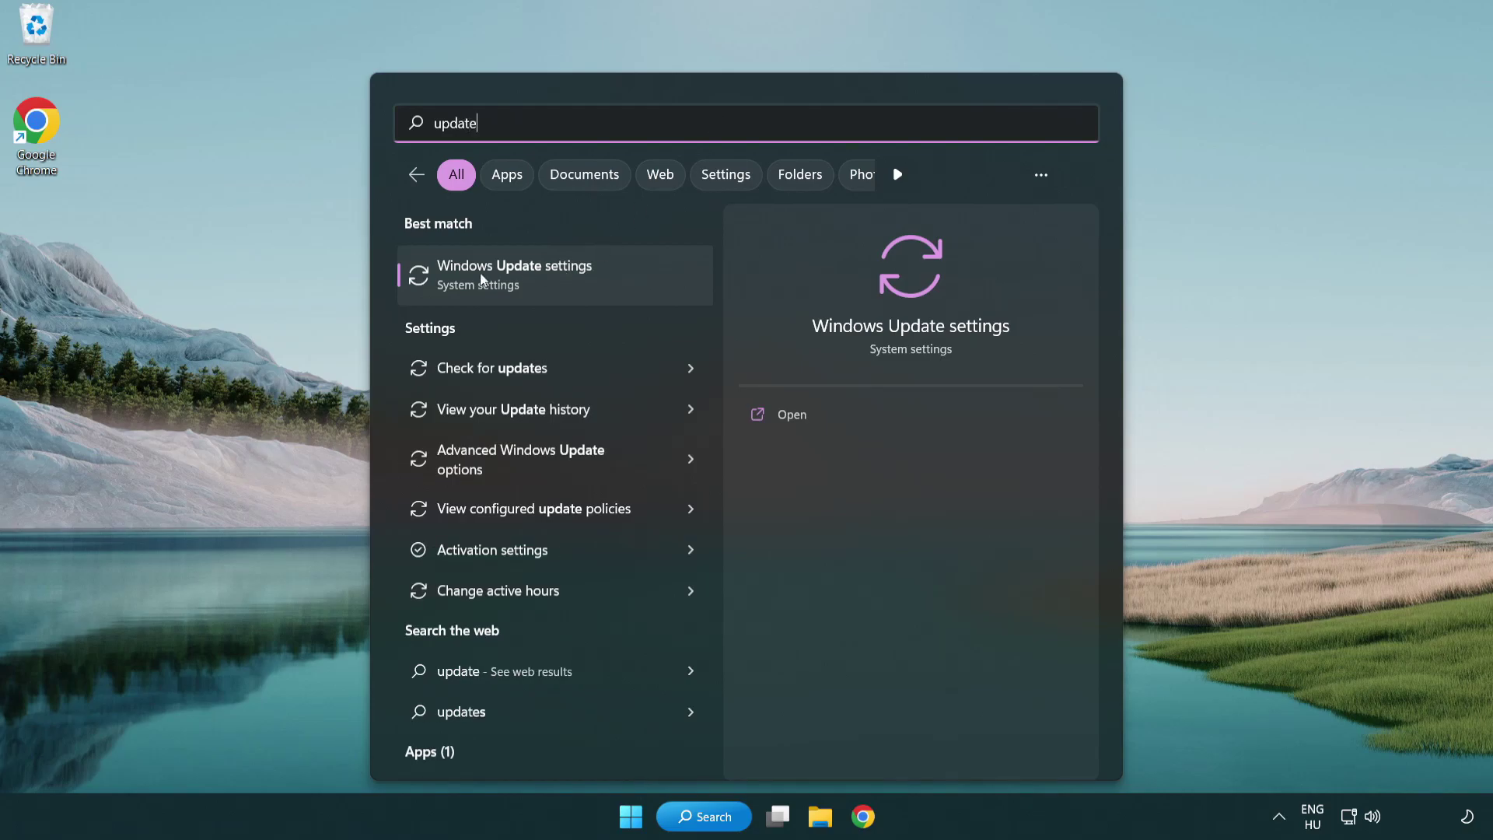
click(583, 286)
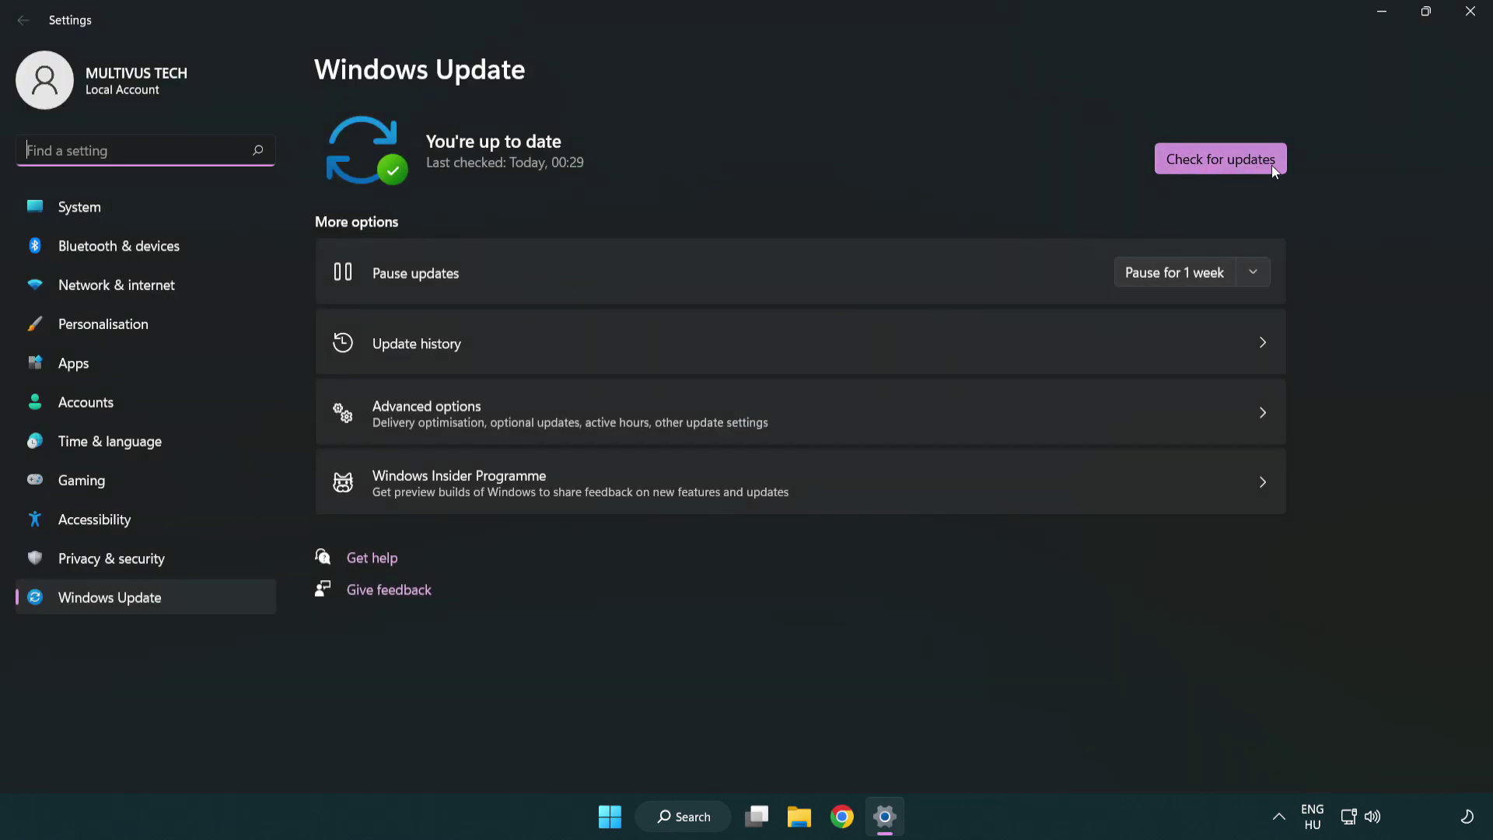
click(1248, 167)
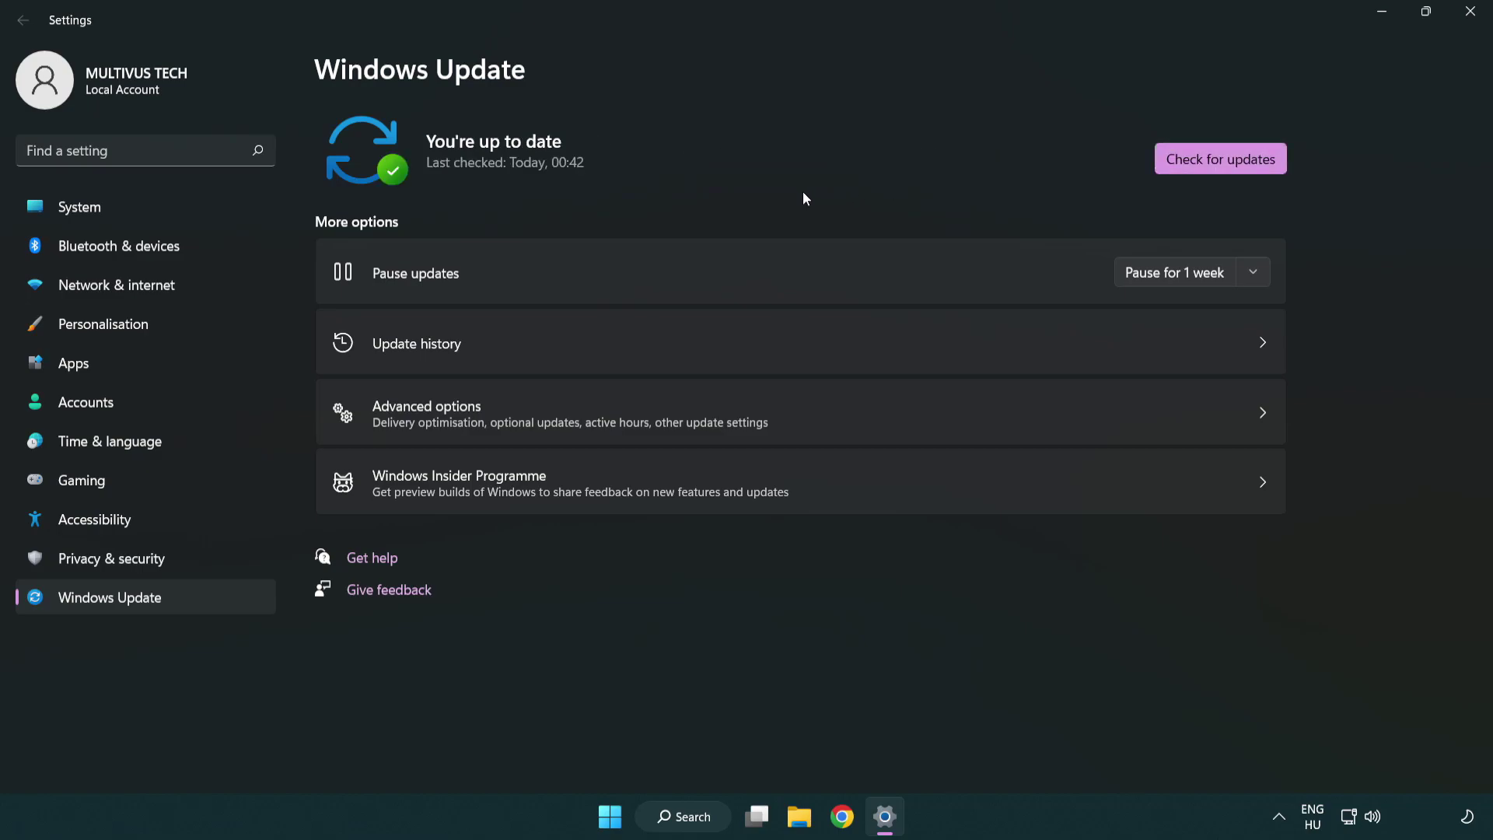
click(1464, 24)
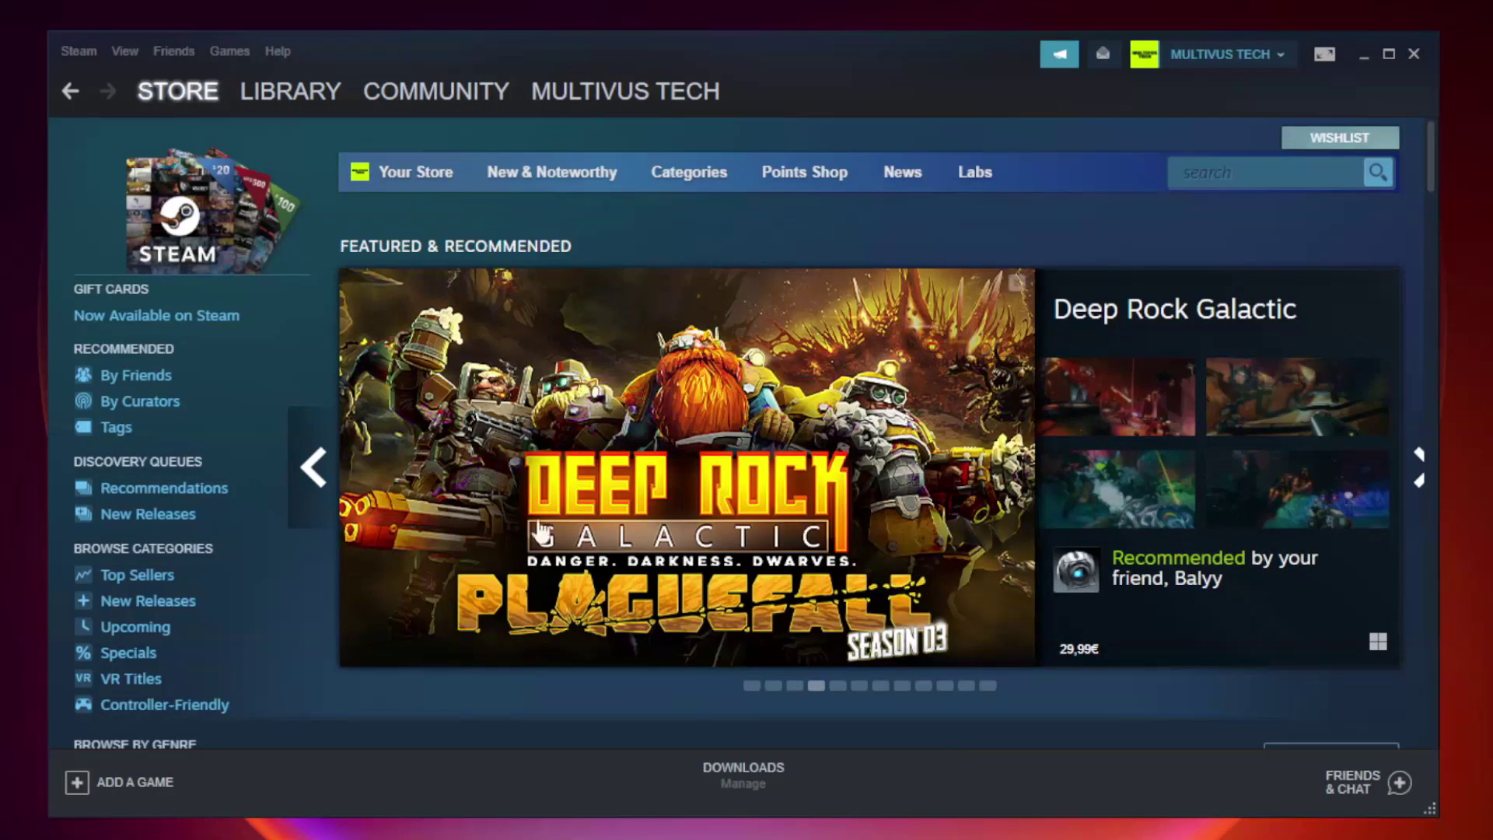
Switch to Steam and verify the integrity of the local game files for YOUR NOT WORKING GAME in the library.
mouse_move(315, 97)
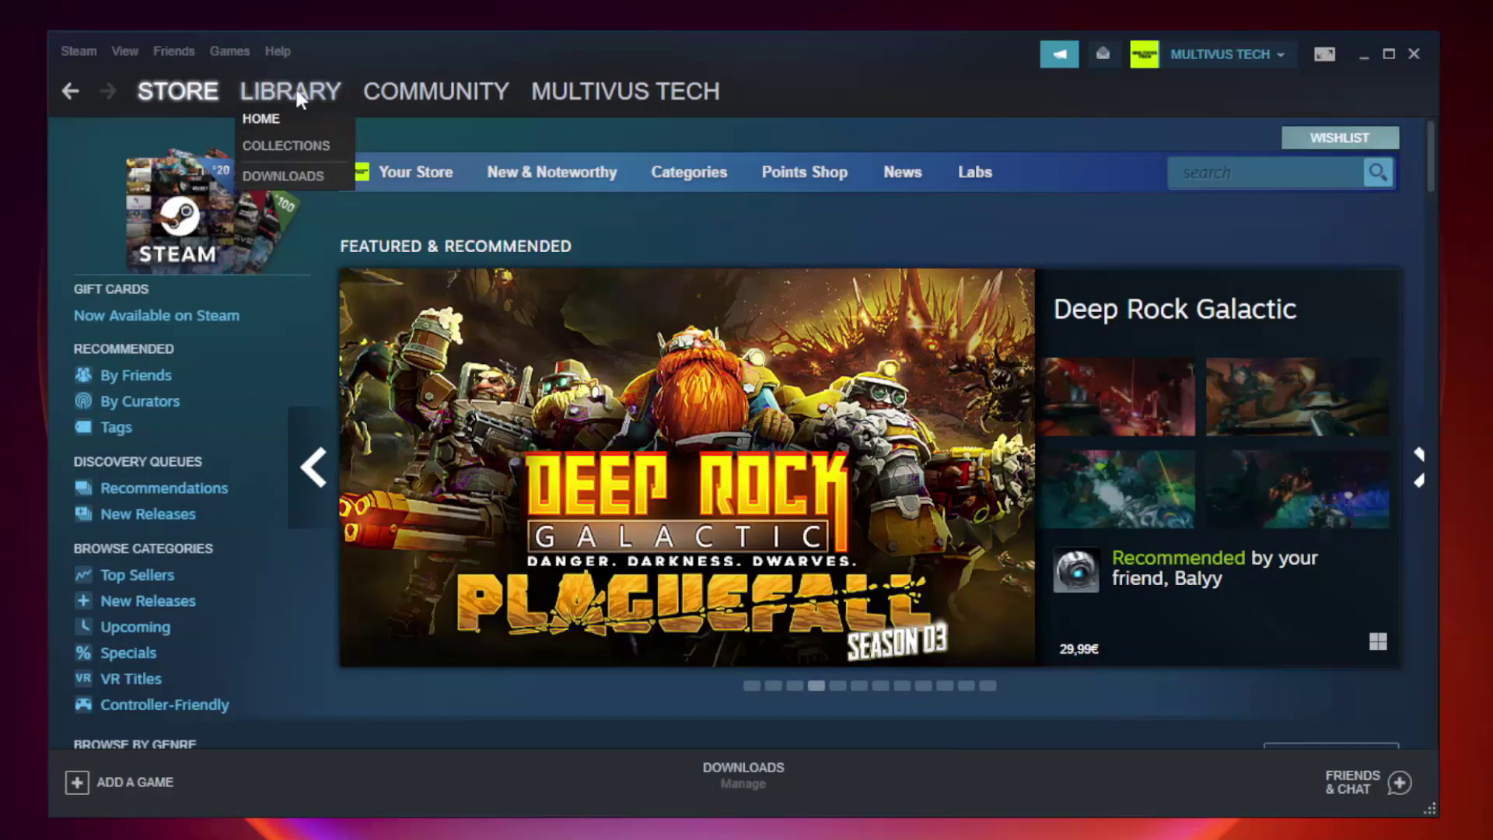
click(301, 97)
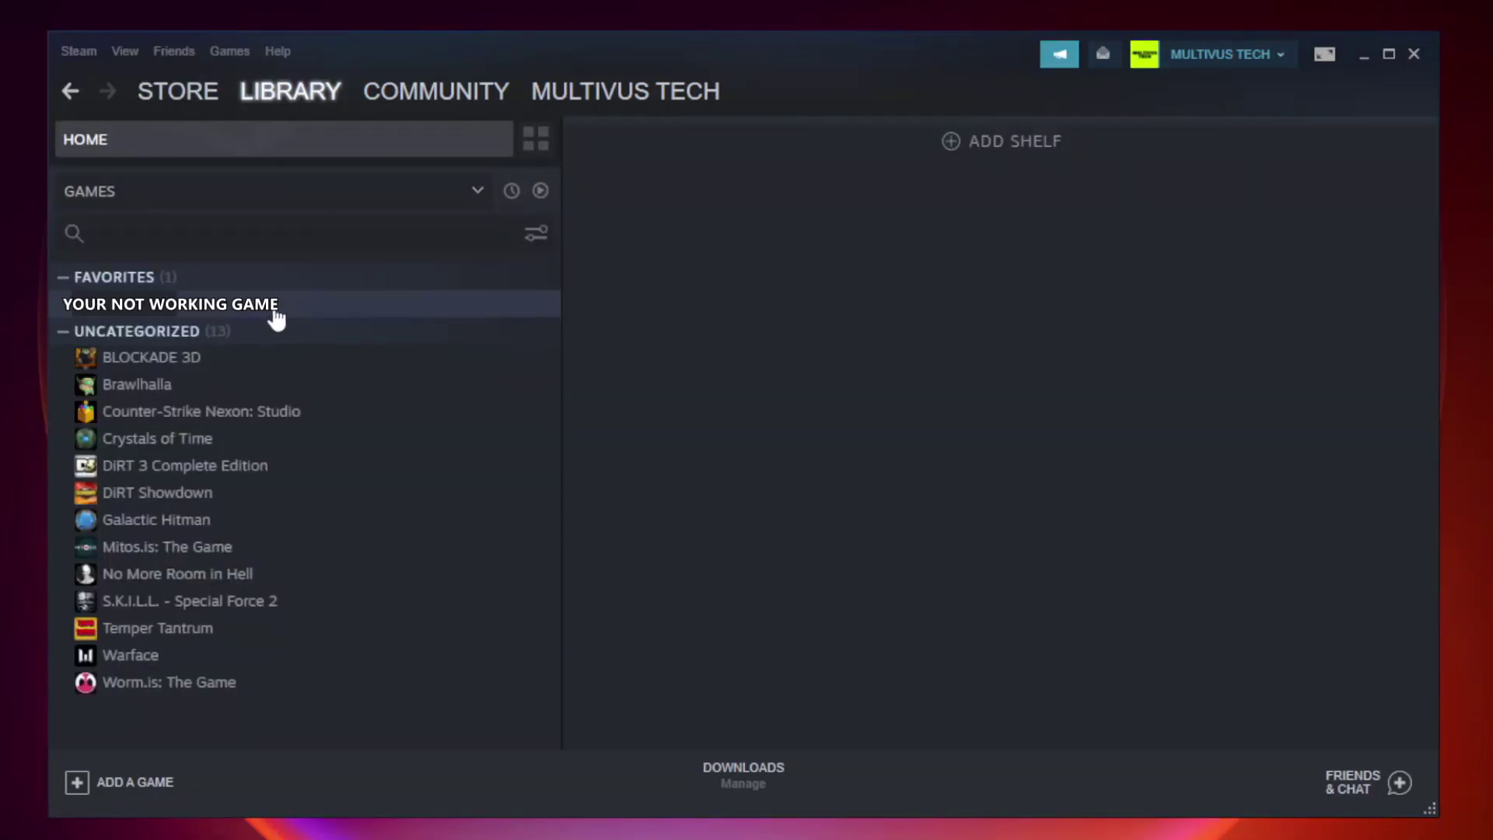
right_click(323, 311)
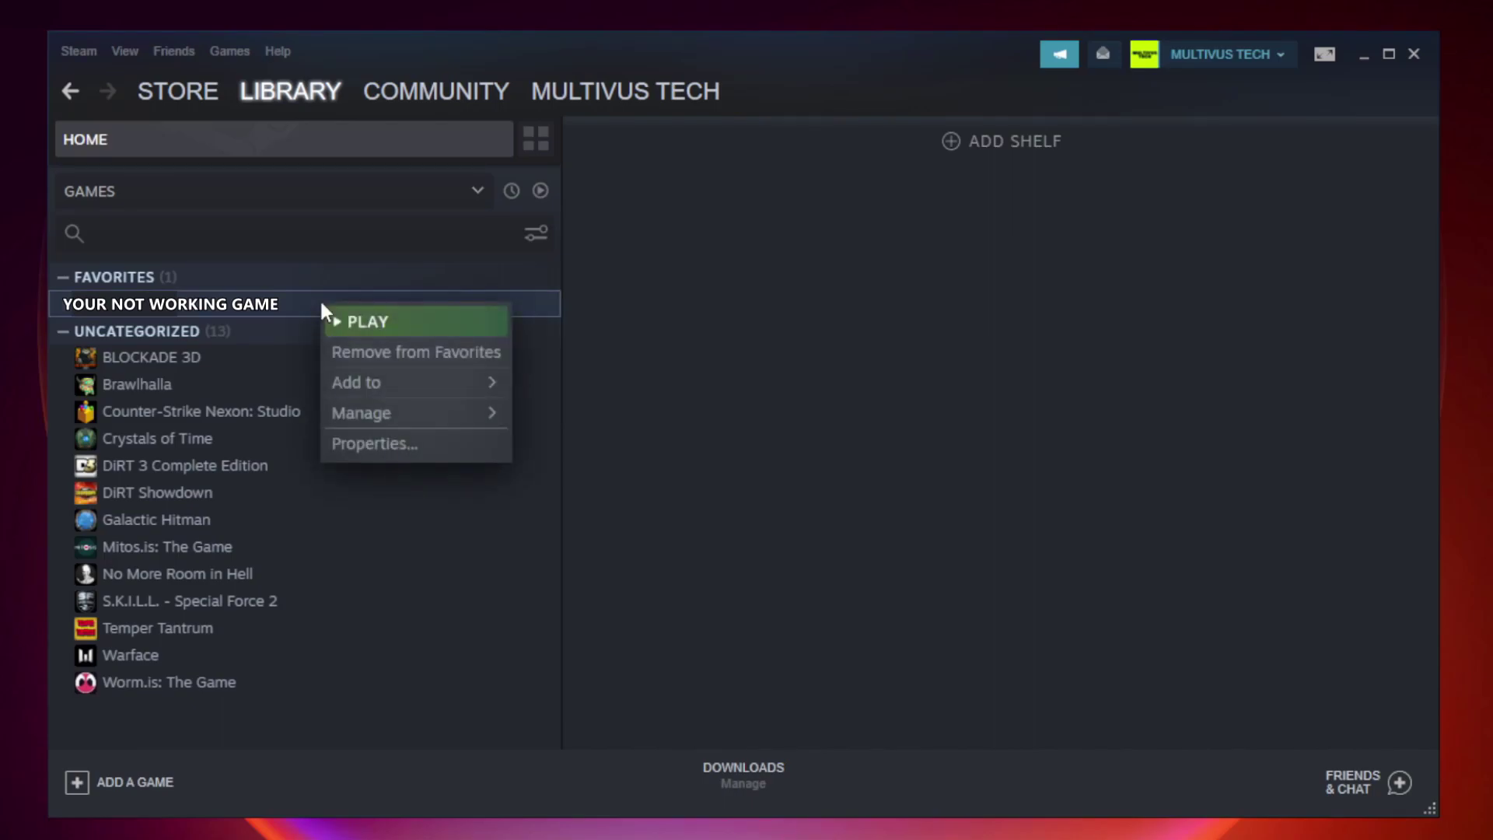
click(411, 441)
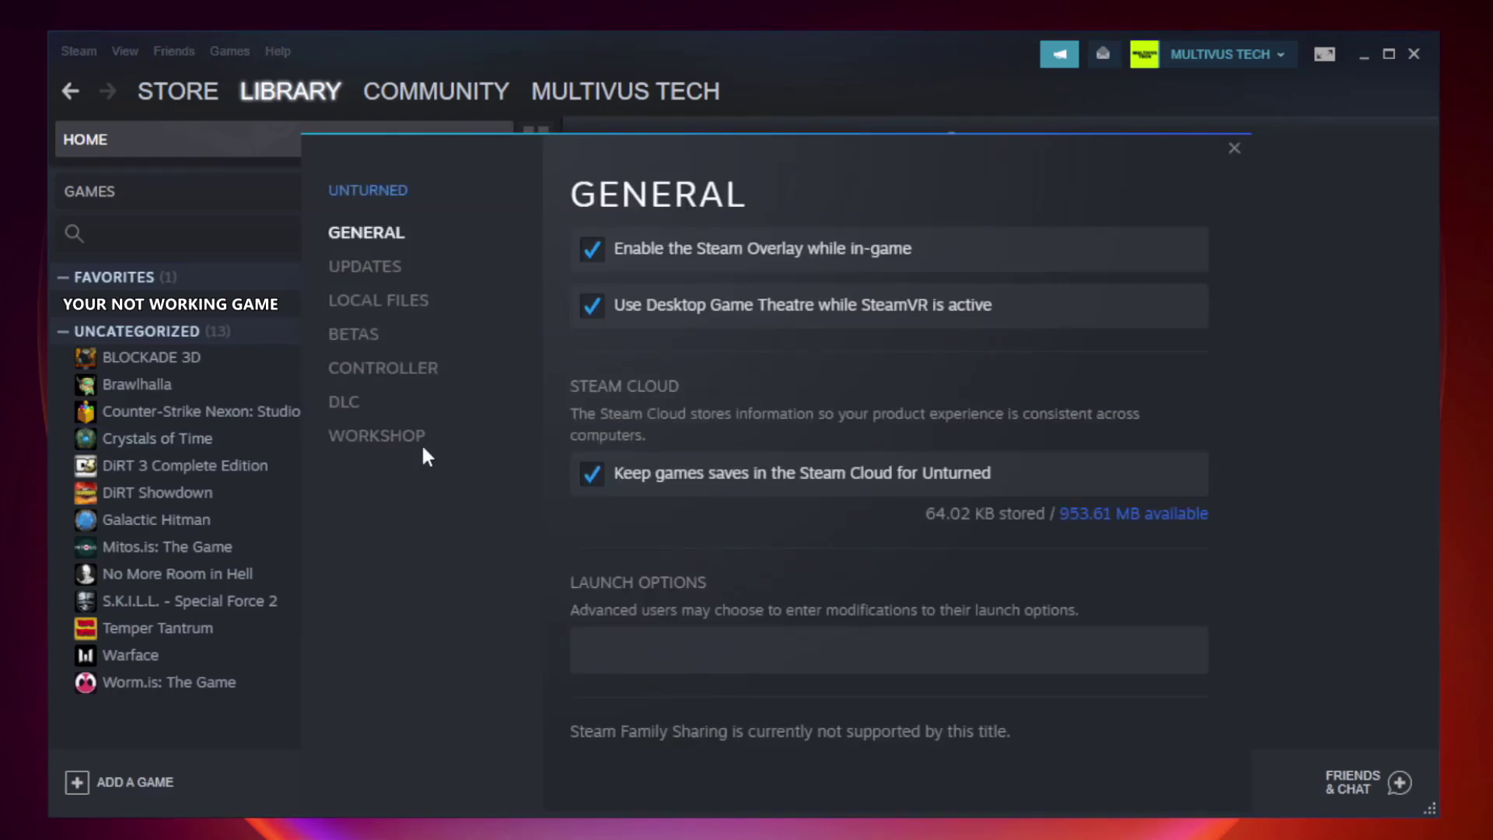
click(395, 307)
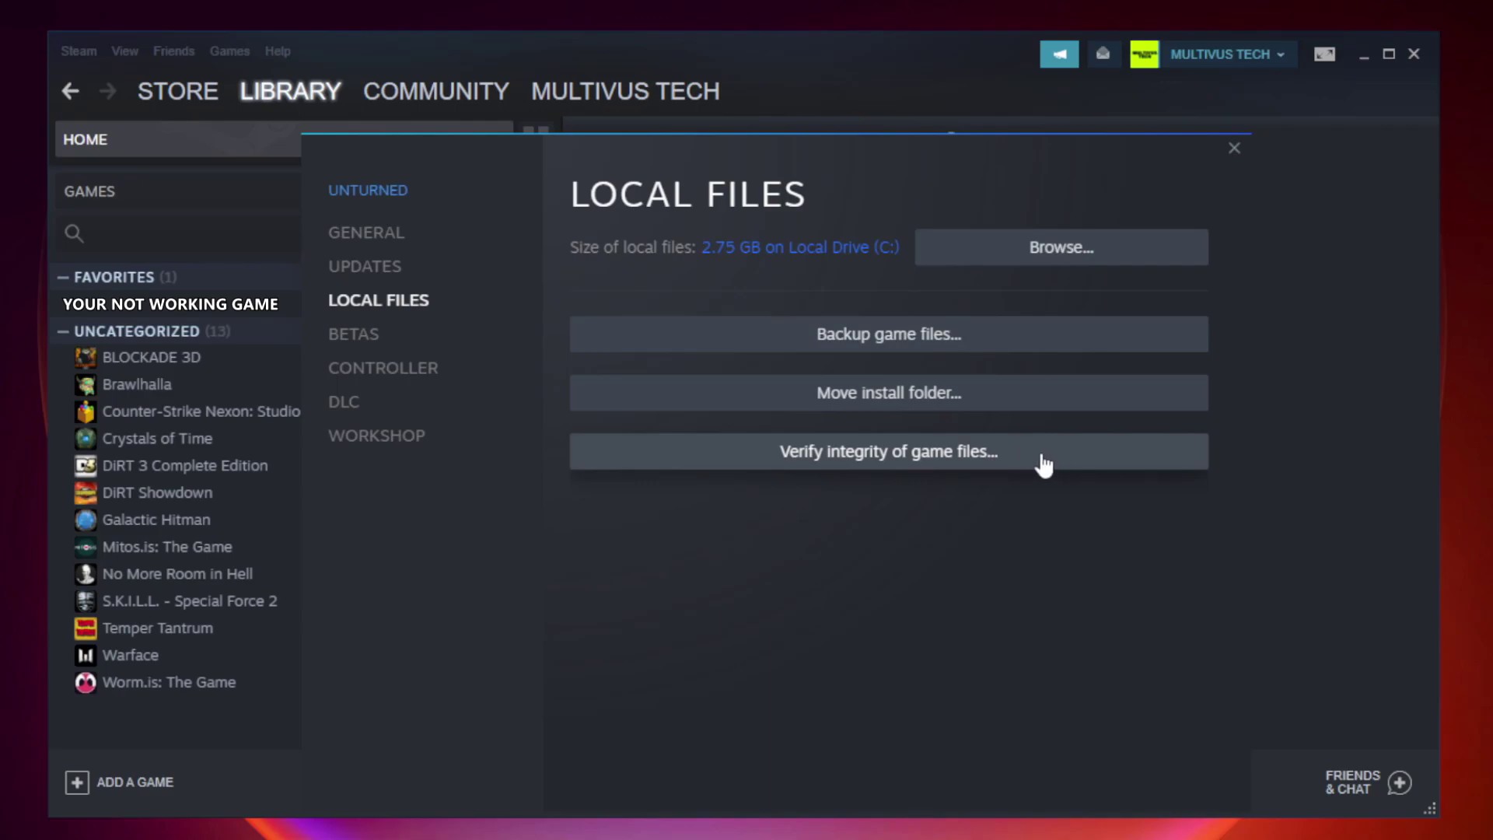
click(902, 463)
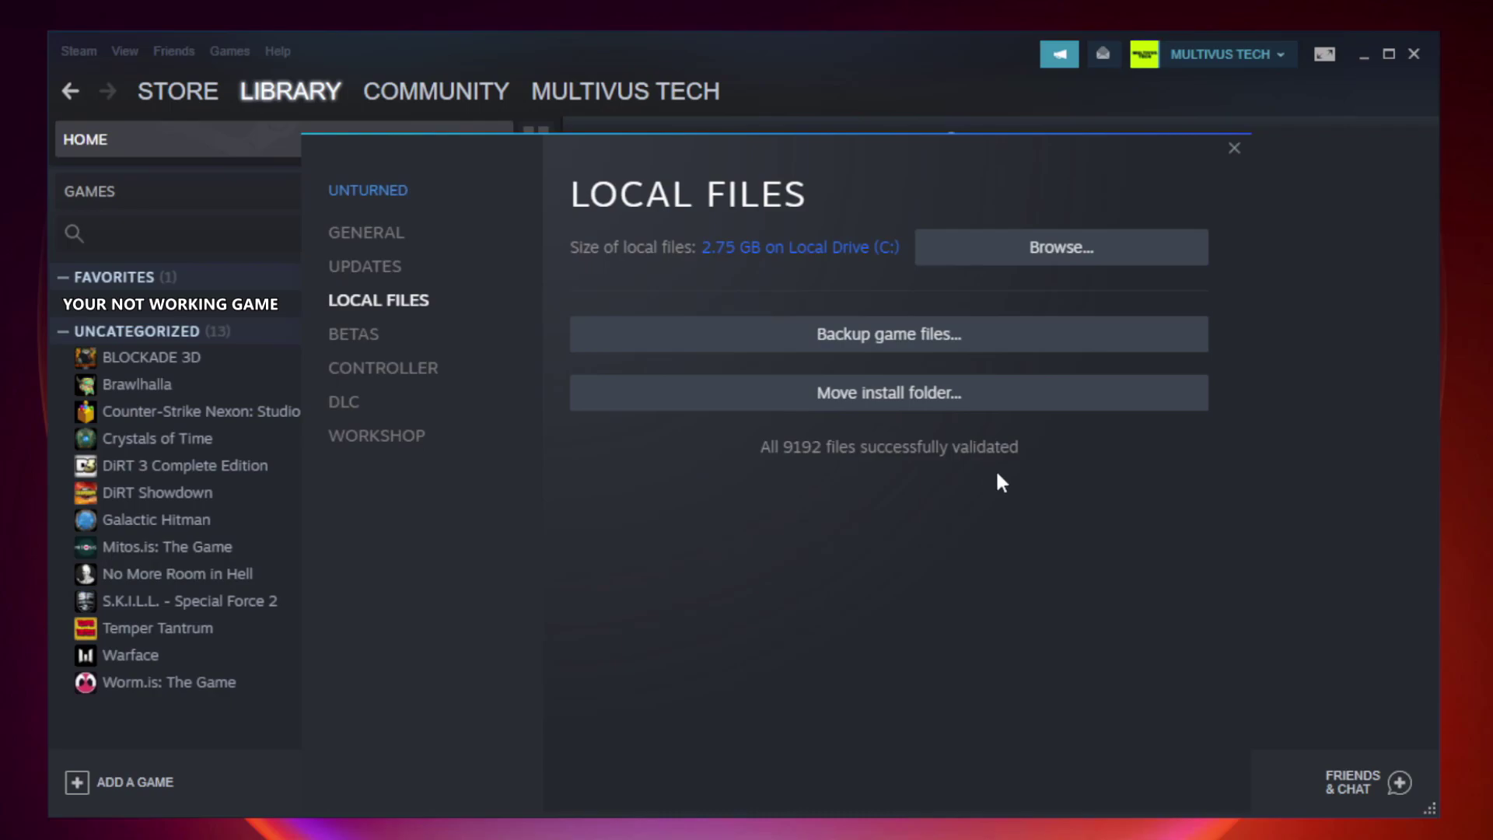
Browse to the game's local install folder and open the properties of the YOUR NOT WORKING GAME shortcut.
click(1068, 266)
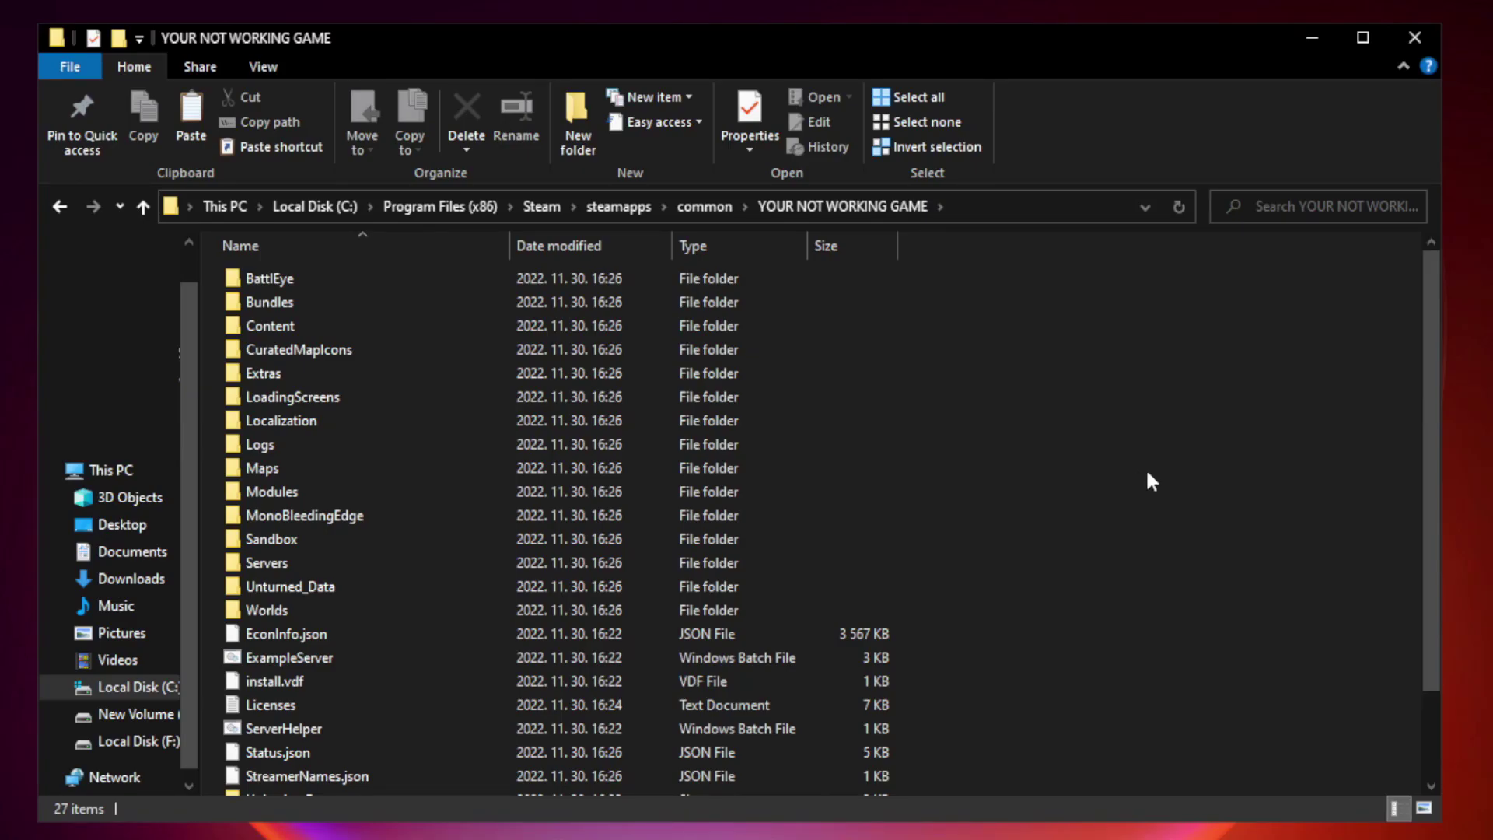
drag(1432, 408, 1432, 537)
click(467, 783)
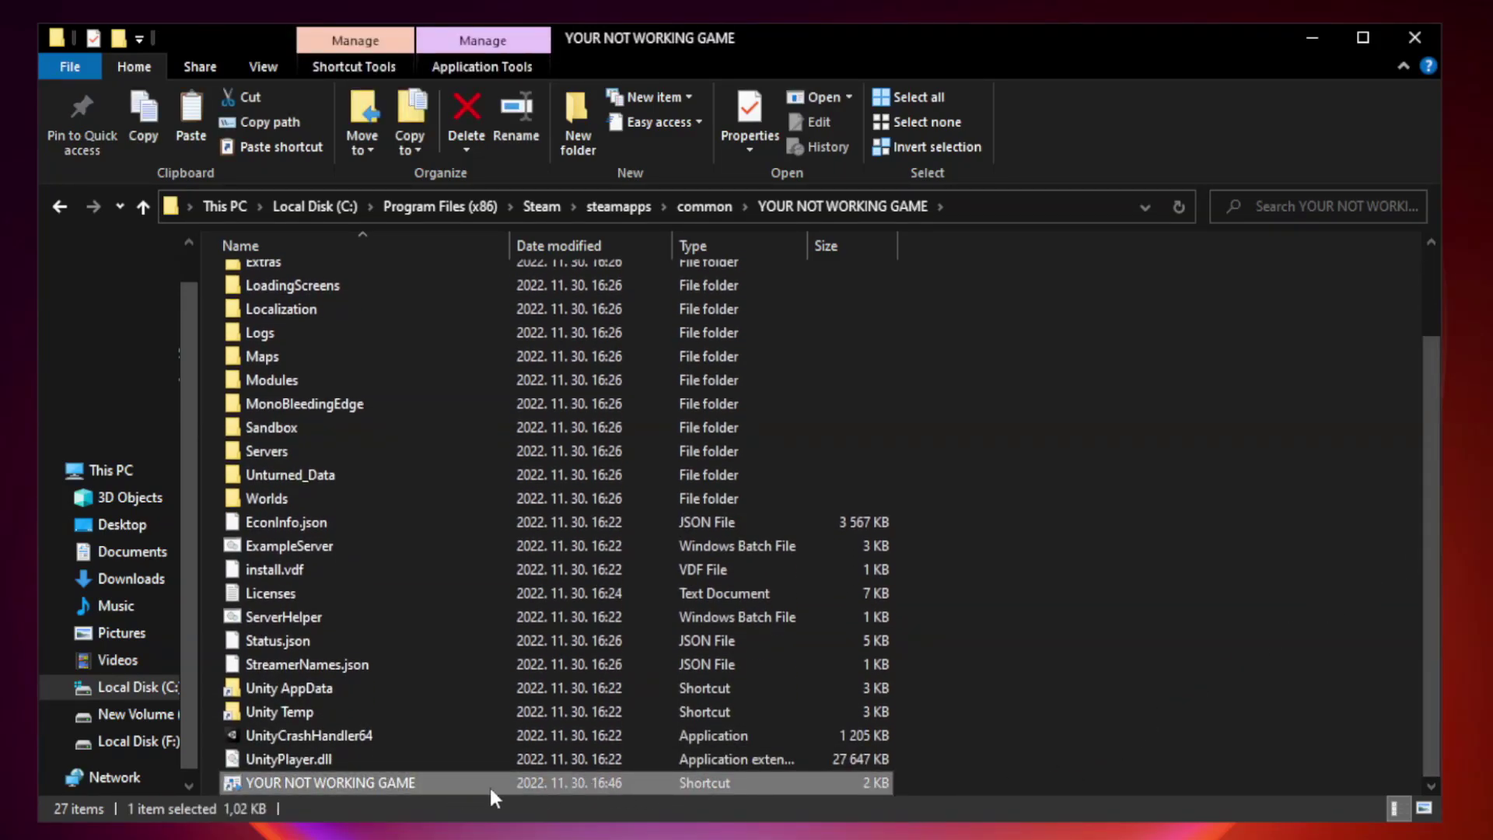
right_click(506, 782)
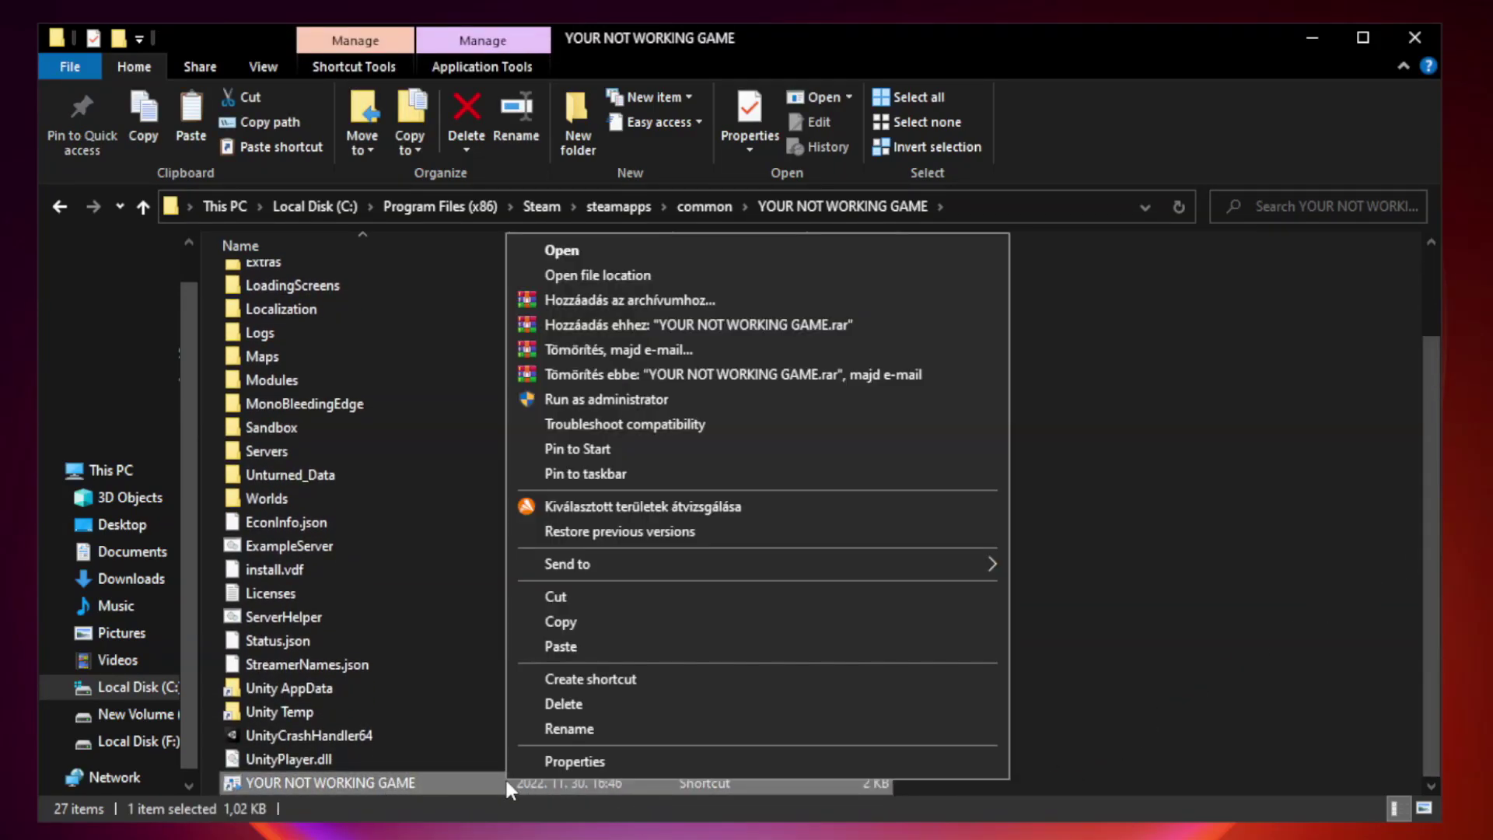
click(751, 762)
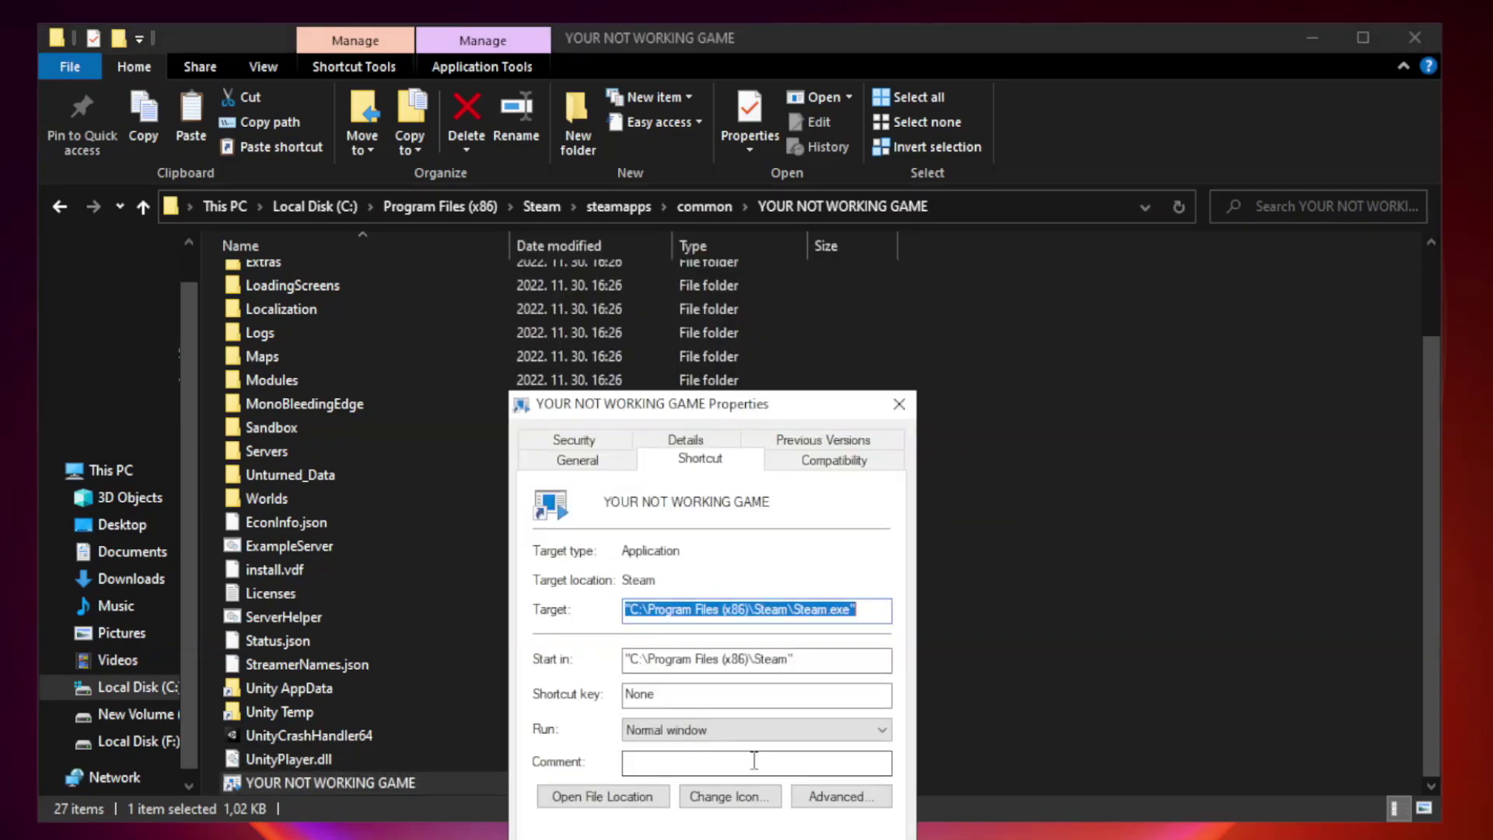
drag(736, 417, 745, 175)
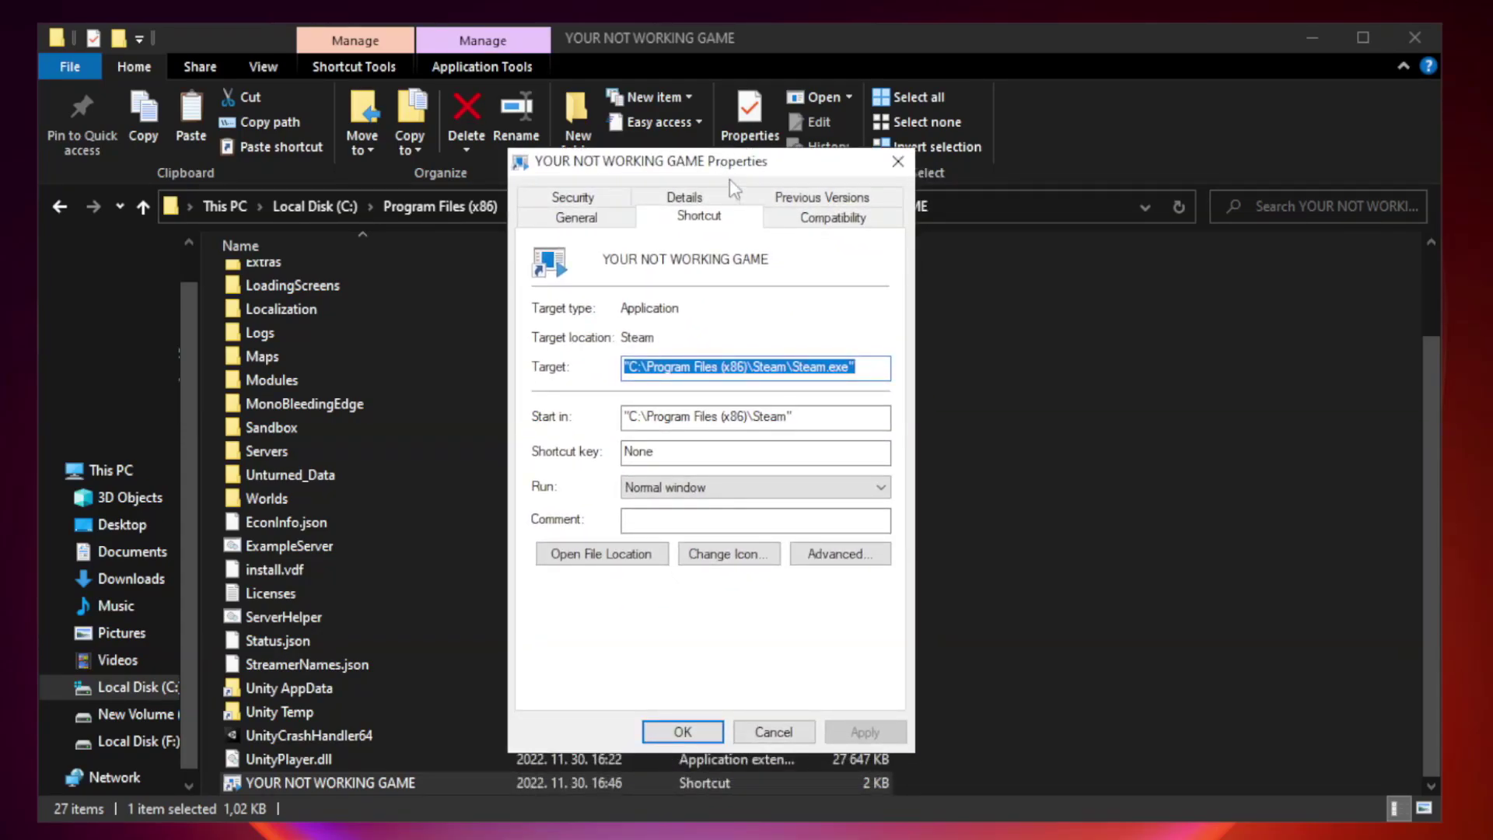
Apply Windows 8 compatibility mode, disabled fullscreen optimizations and running as administrator to the game shortcut, and close the folder.
click(830, 226)
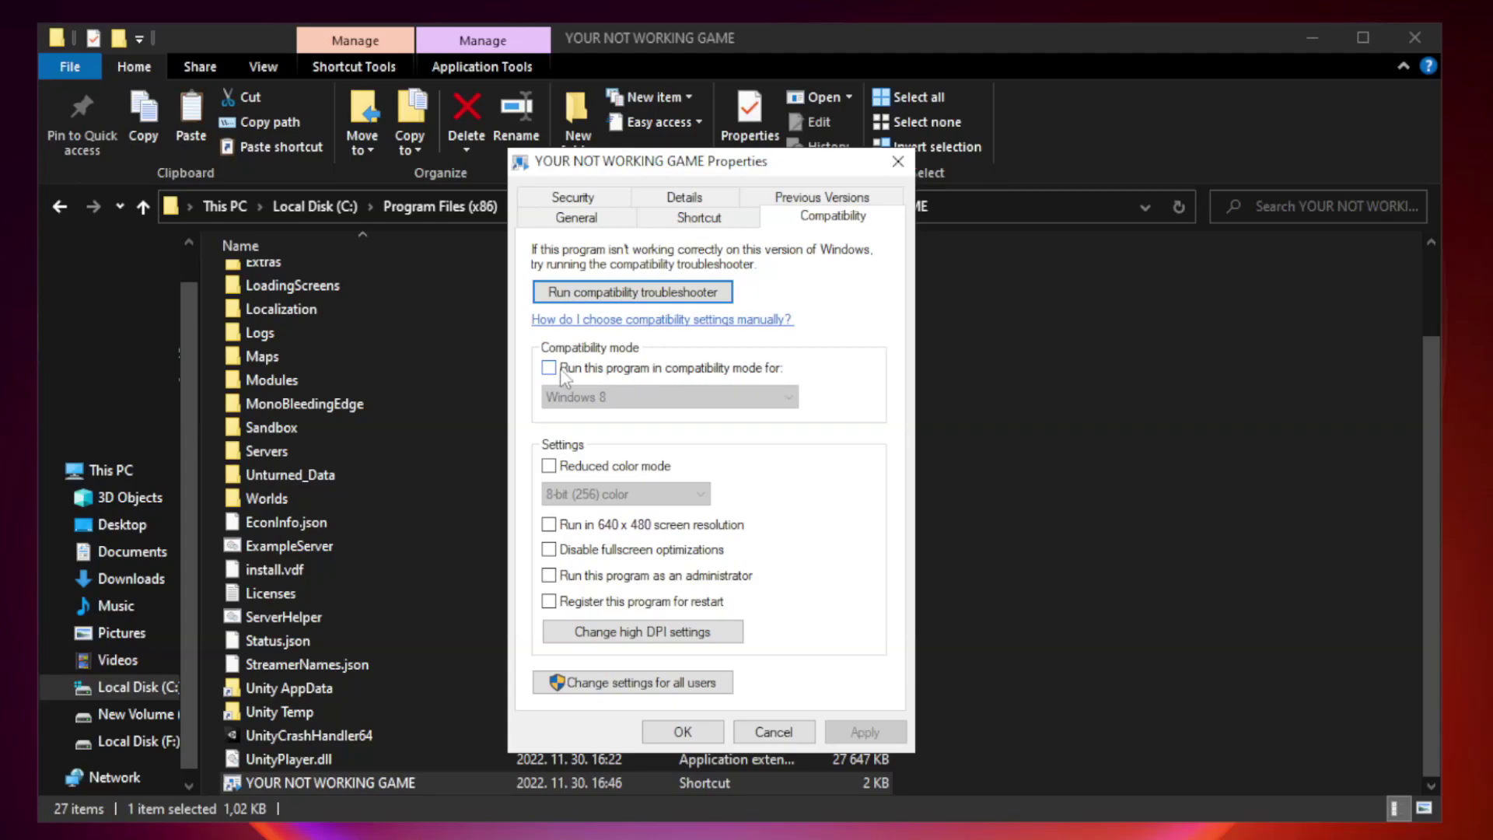
click(595, 375)
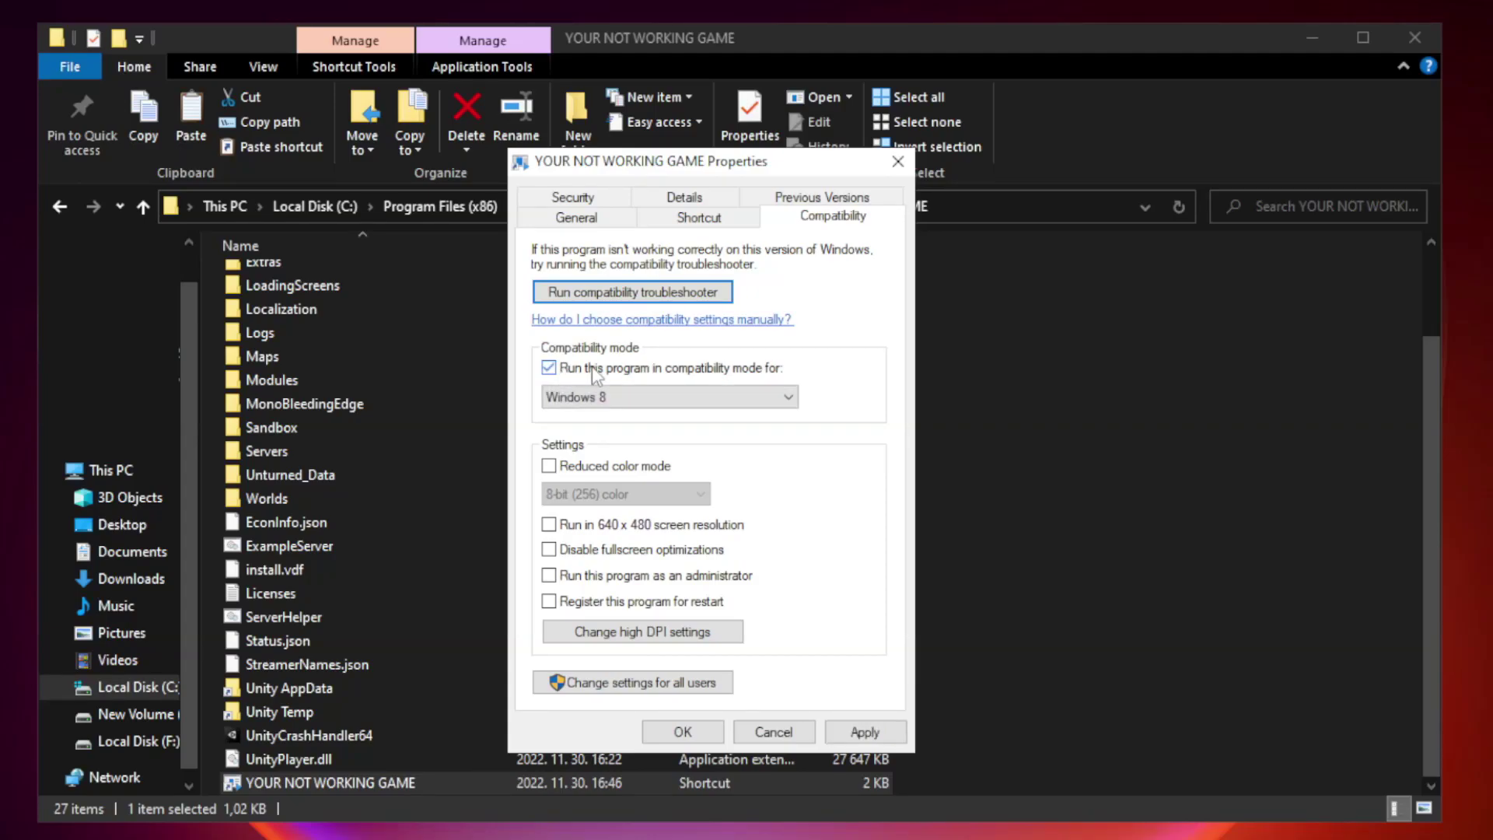
click(667, 397)
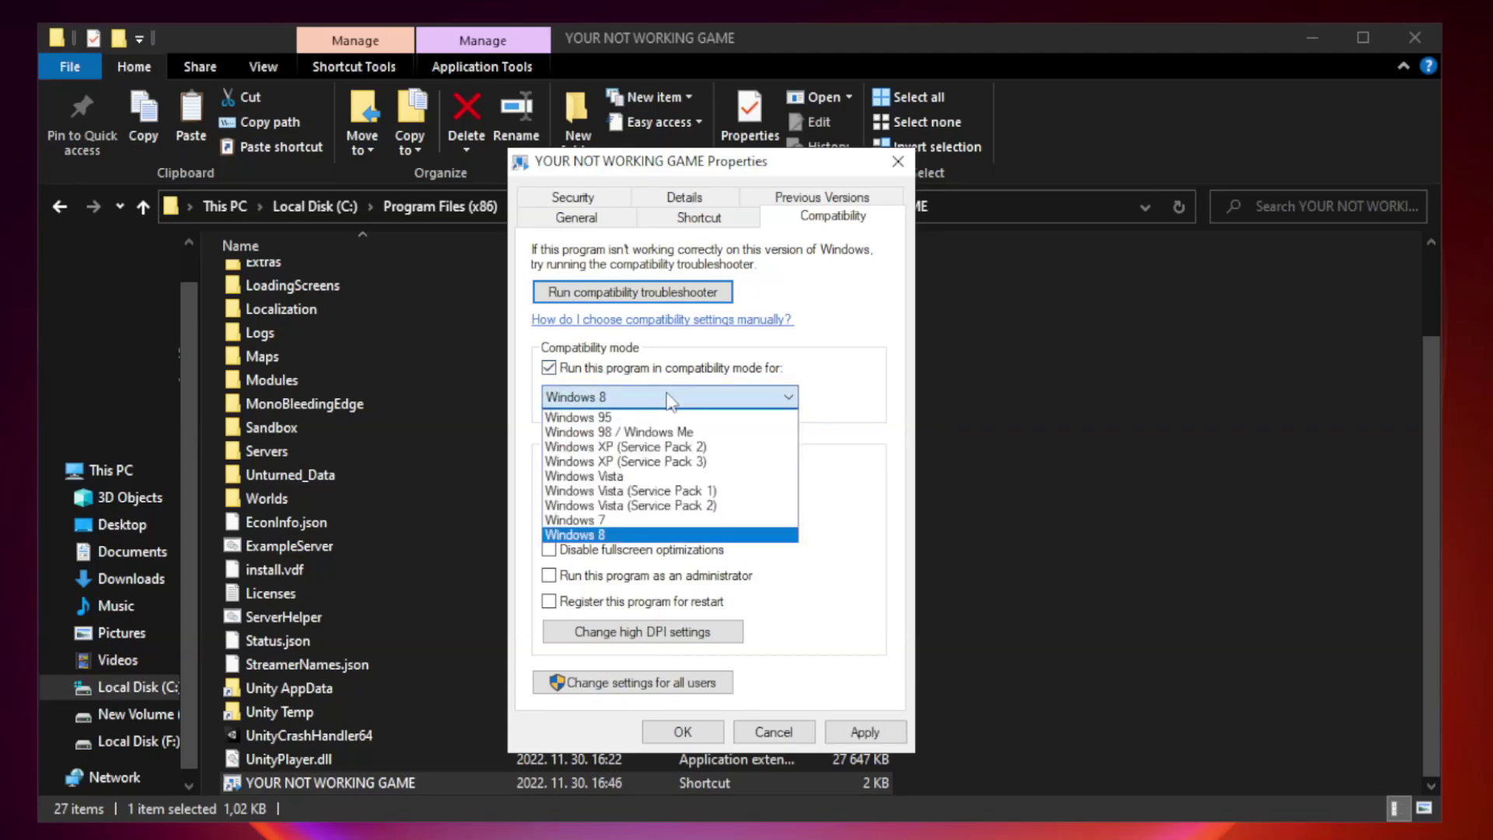
click(630, 535)
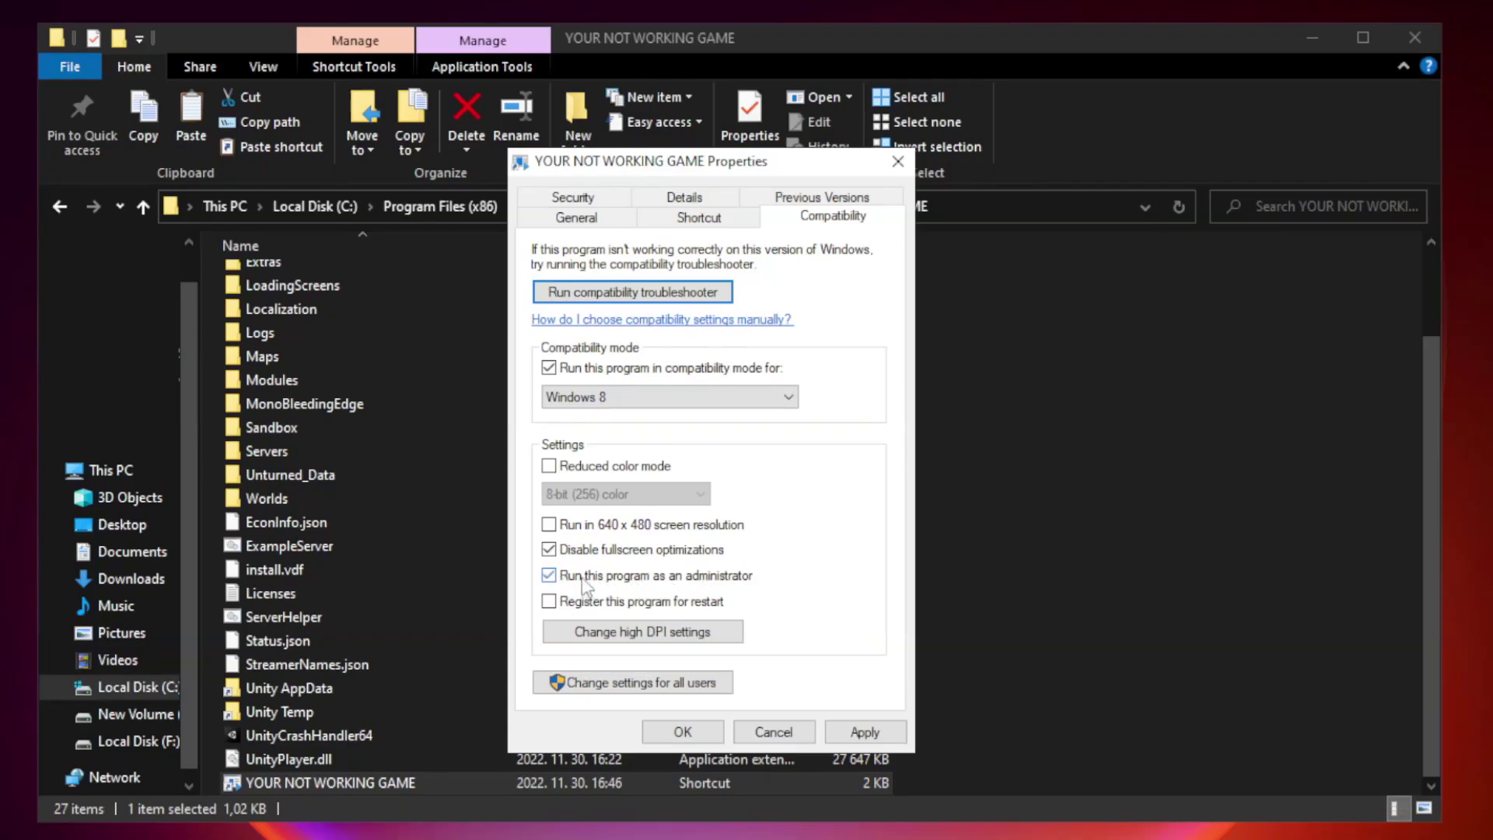
click(864, 731)
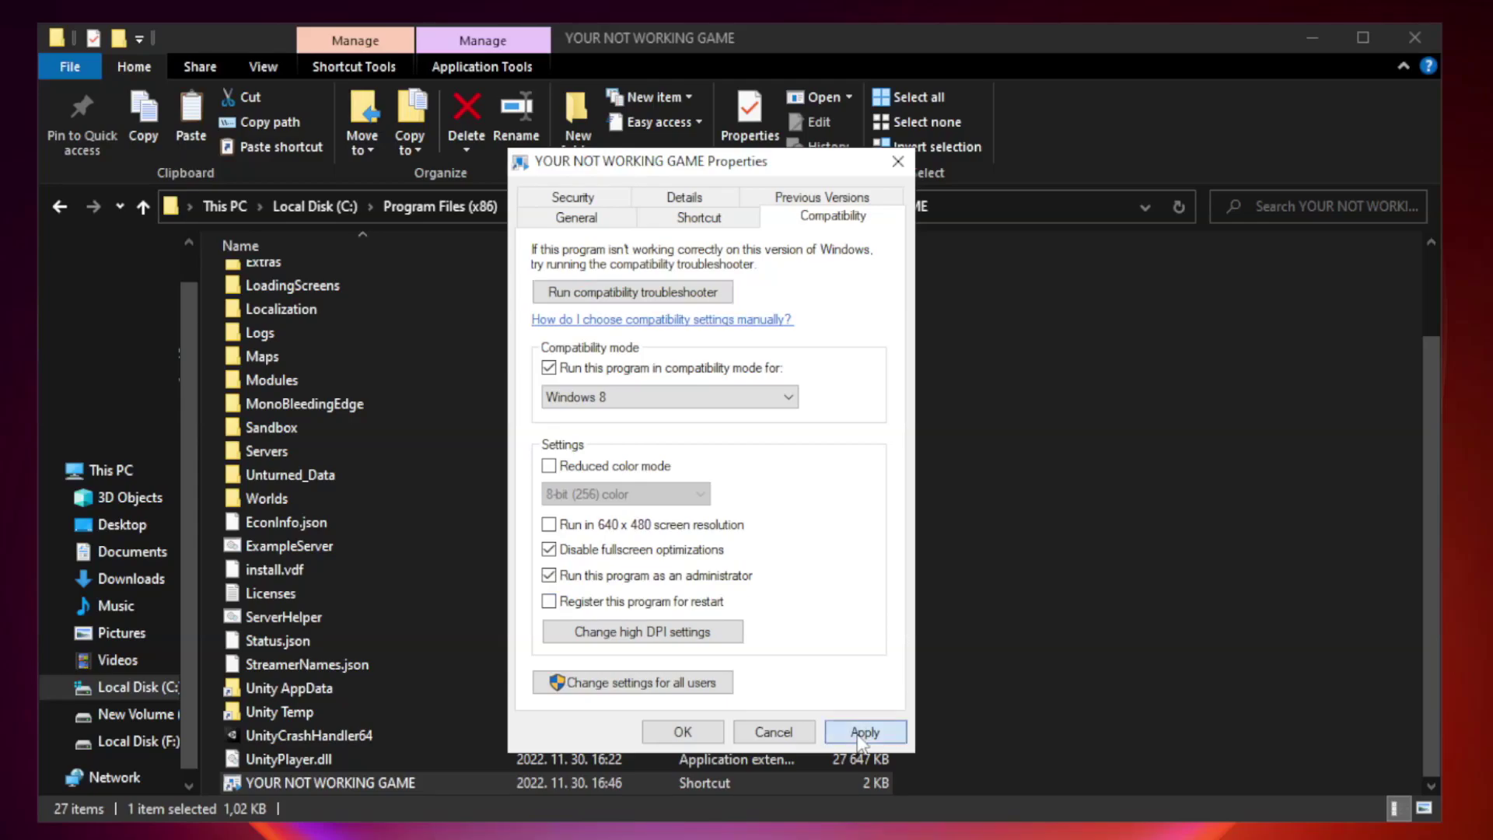
click(681, 734)
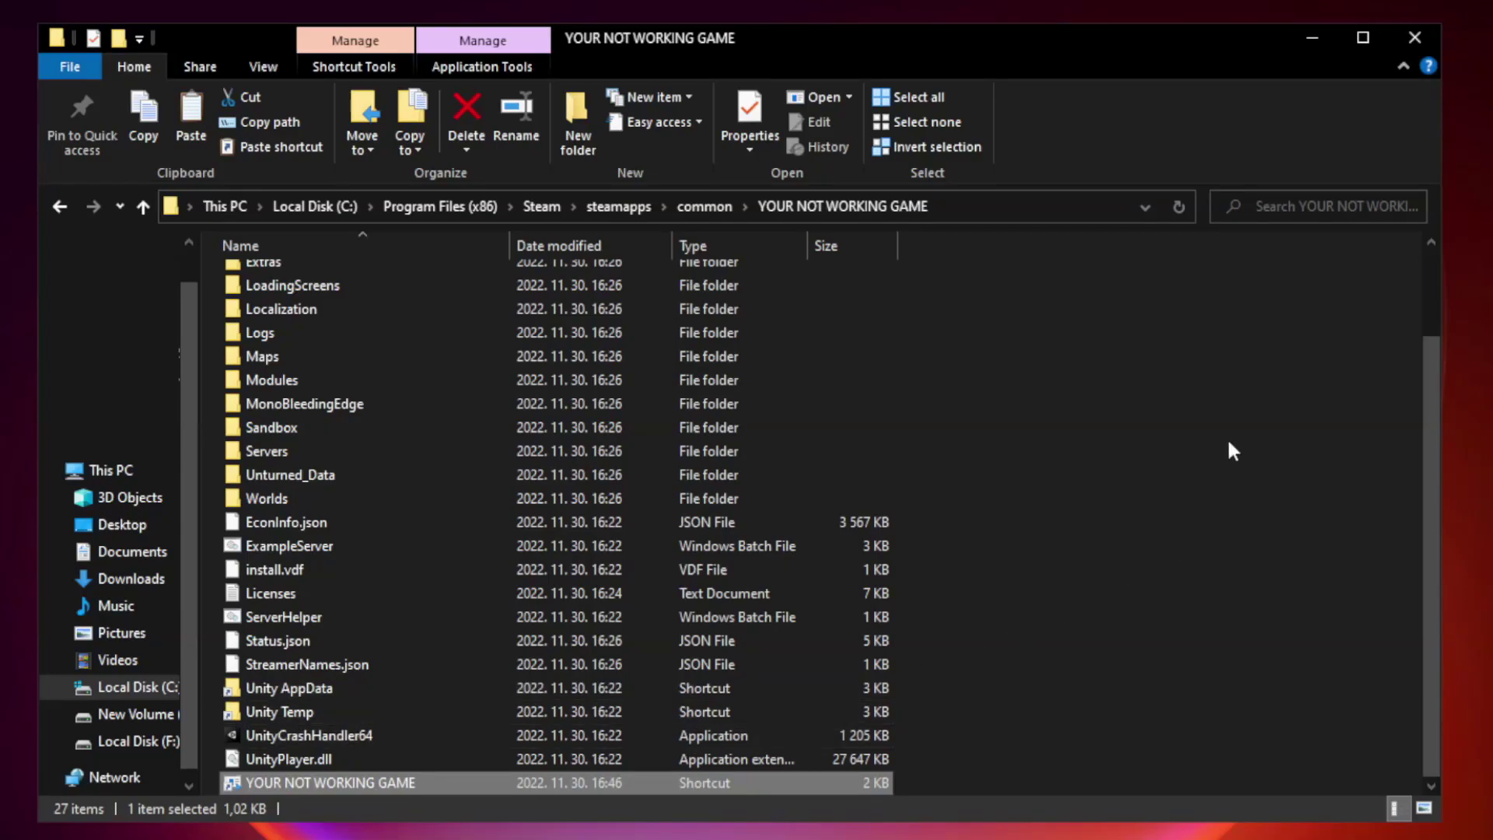
click(1414, 39)
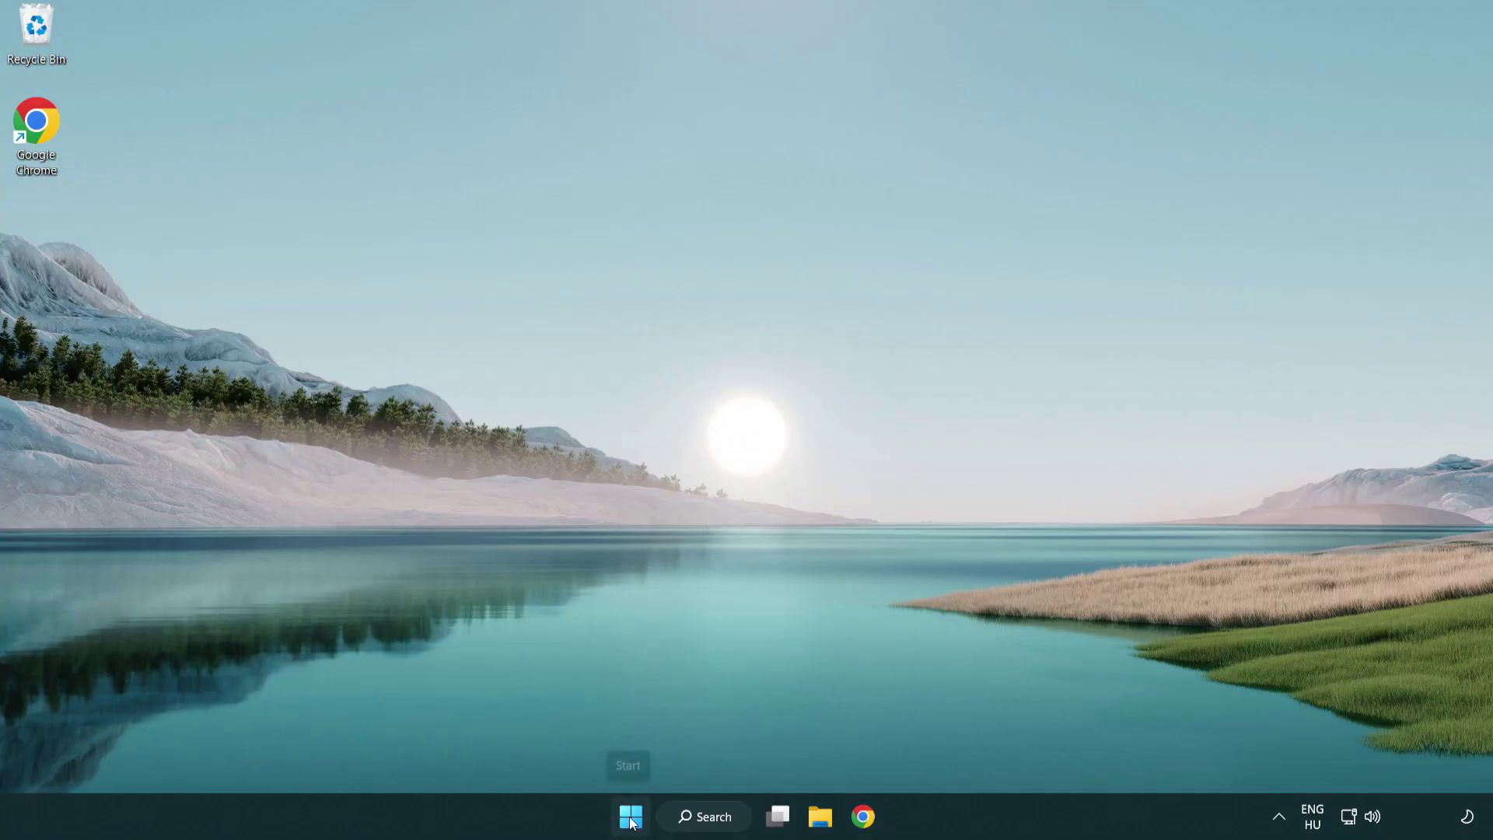
Open Task Manager from the Windows desktop.
right_click(630, 820)
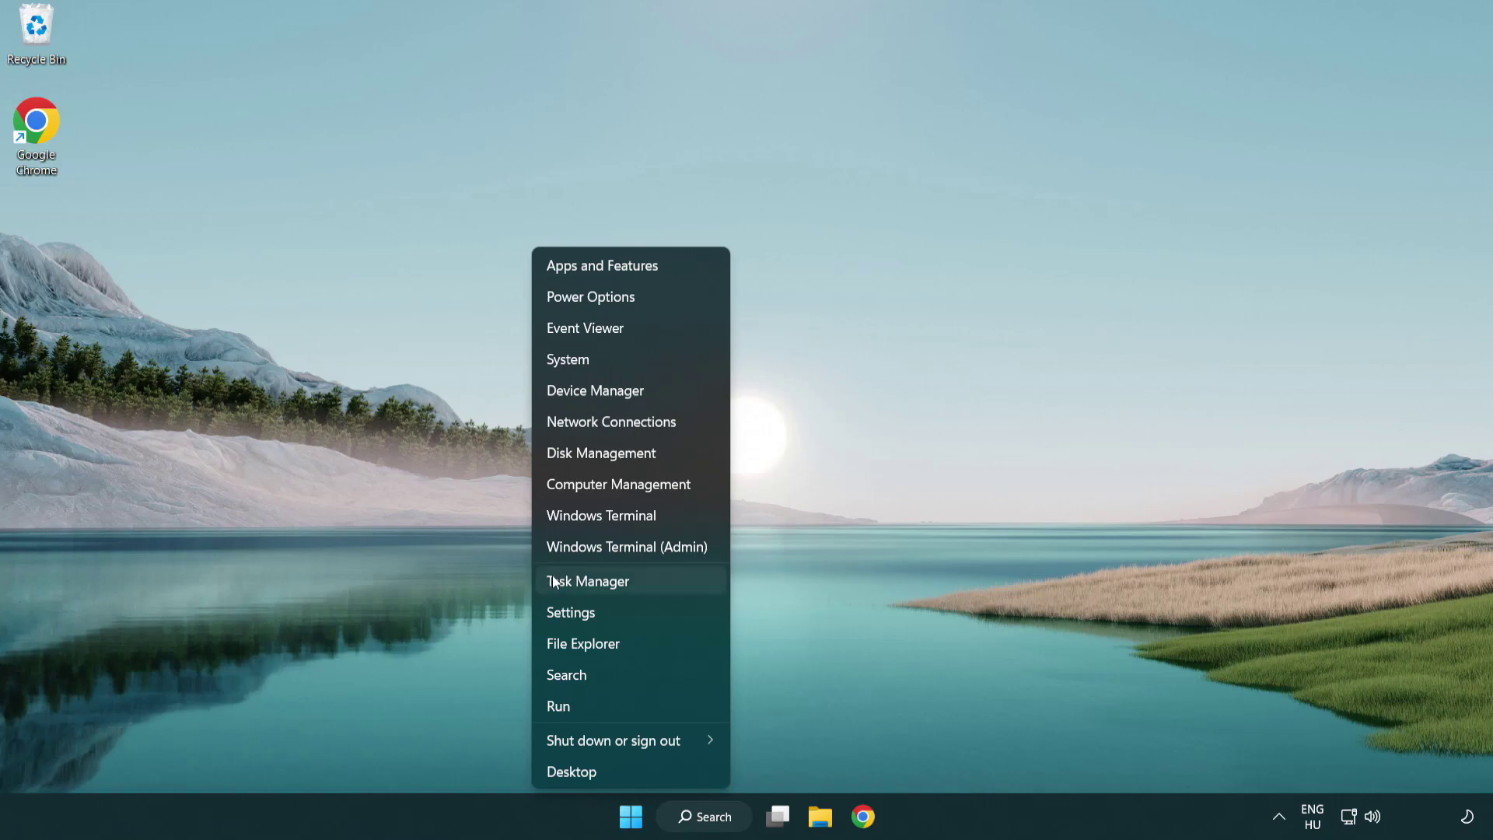
click(662, 589)
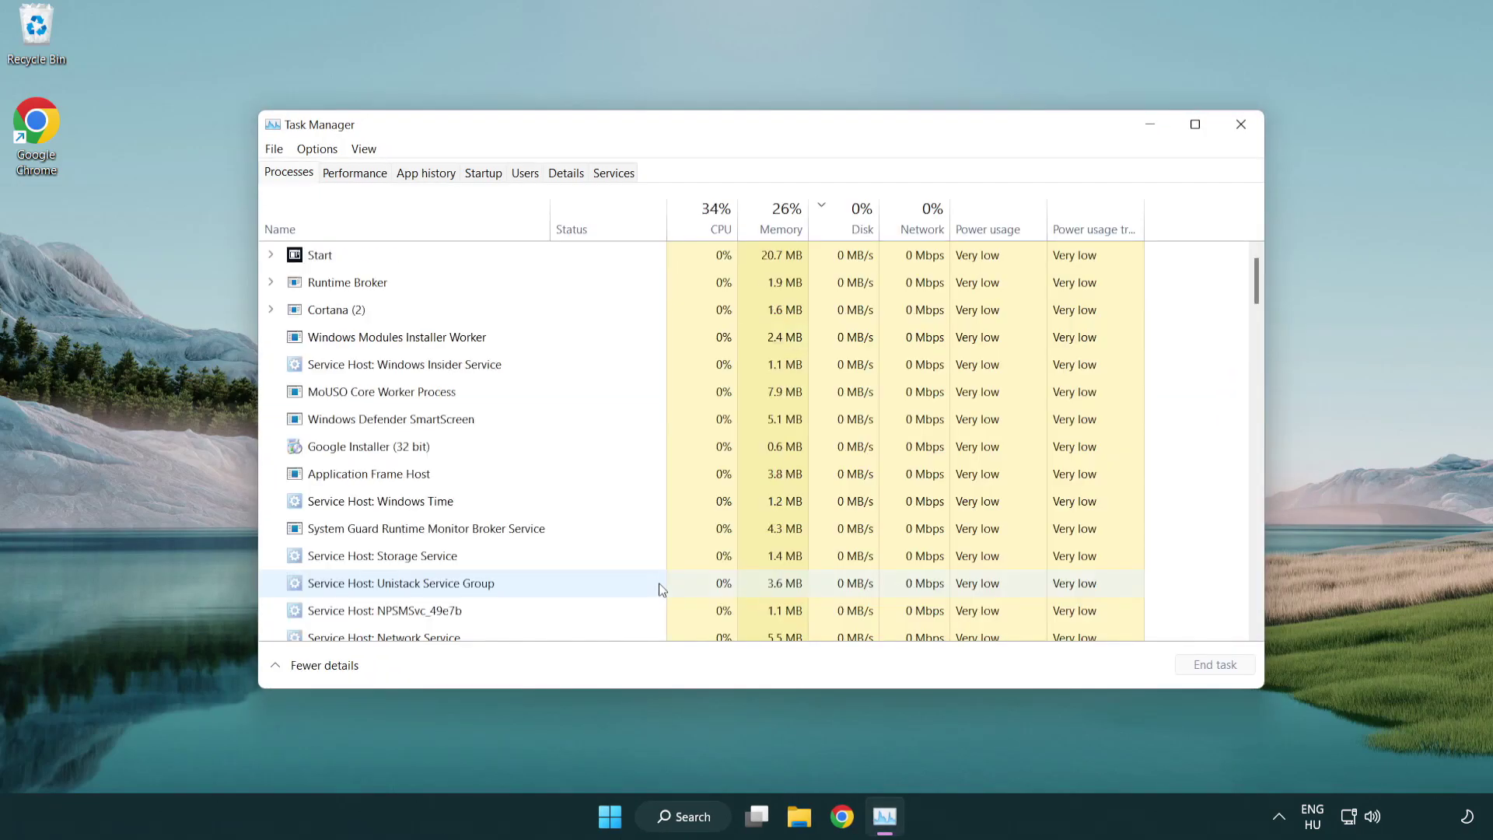
Disable the Terminal, Phone Link, Cortana and Windows Security notification startup apps, and close Task Manager.
click(483, 174)
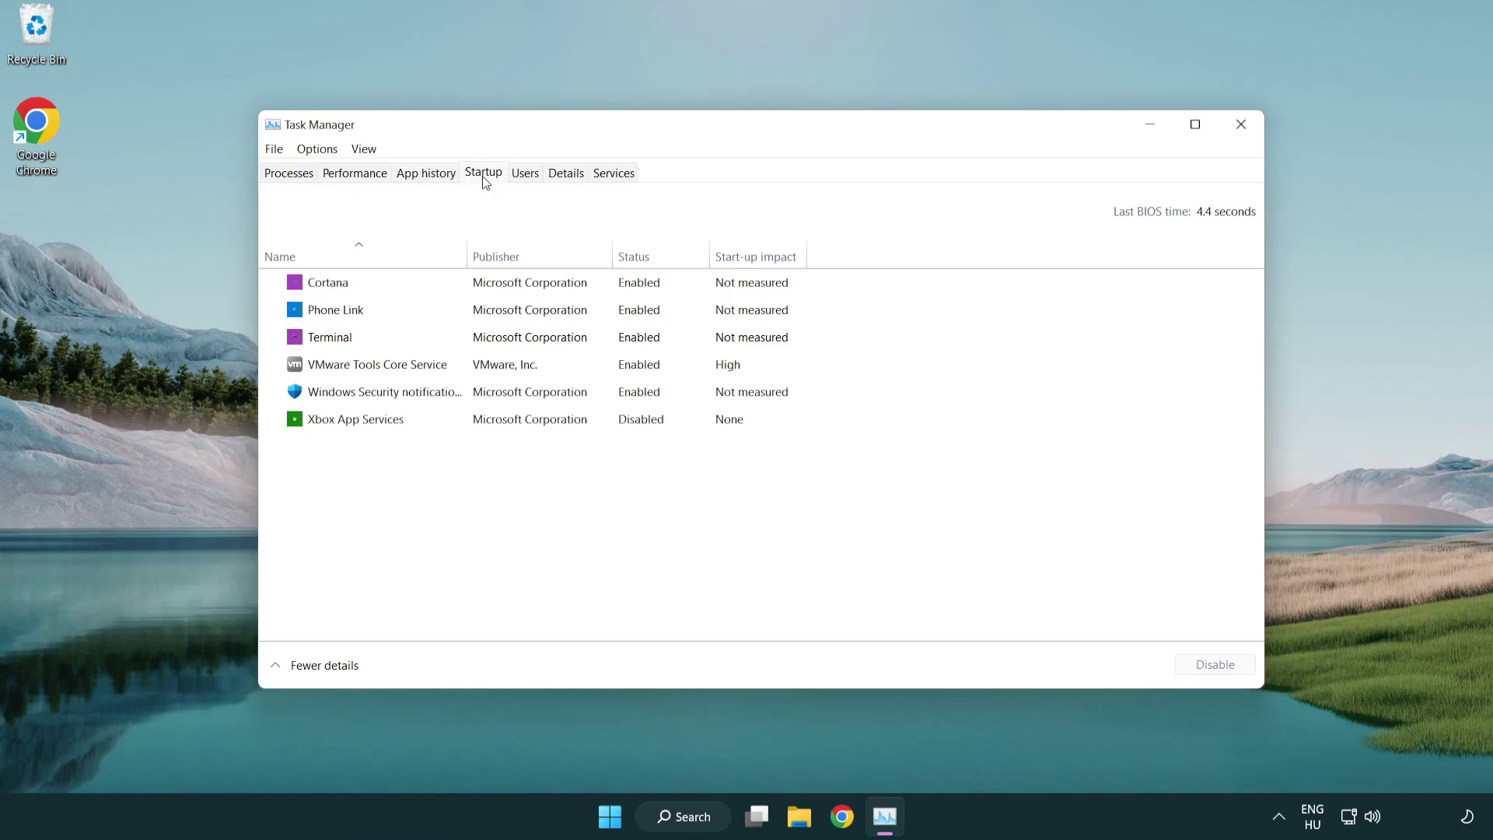
click(491, 341)
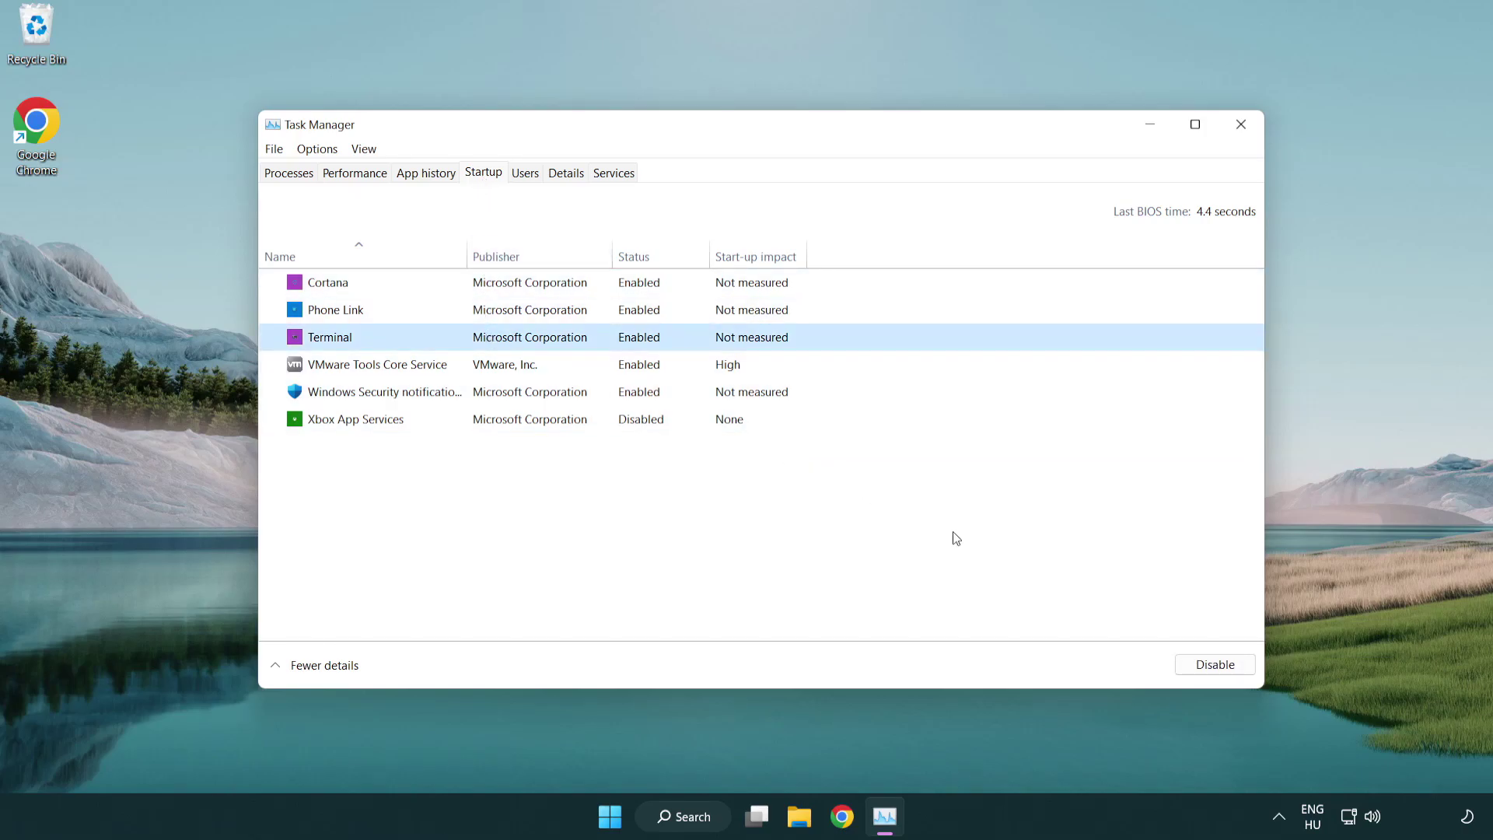
click(1194, 665)
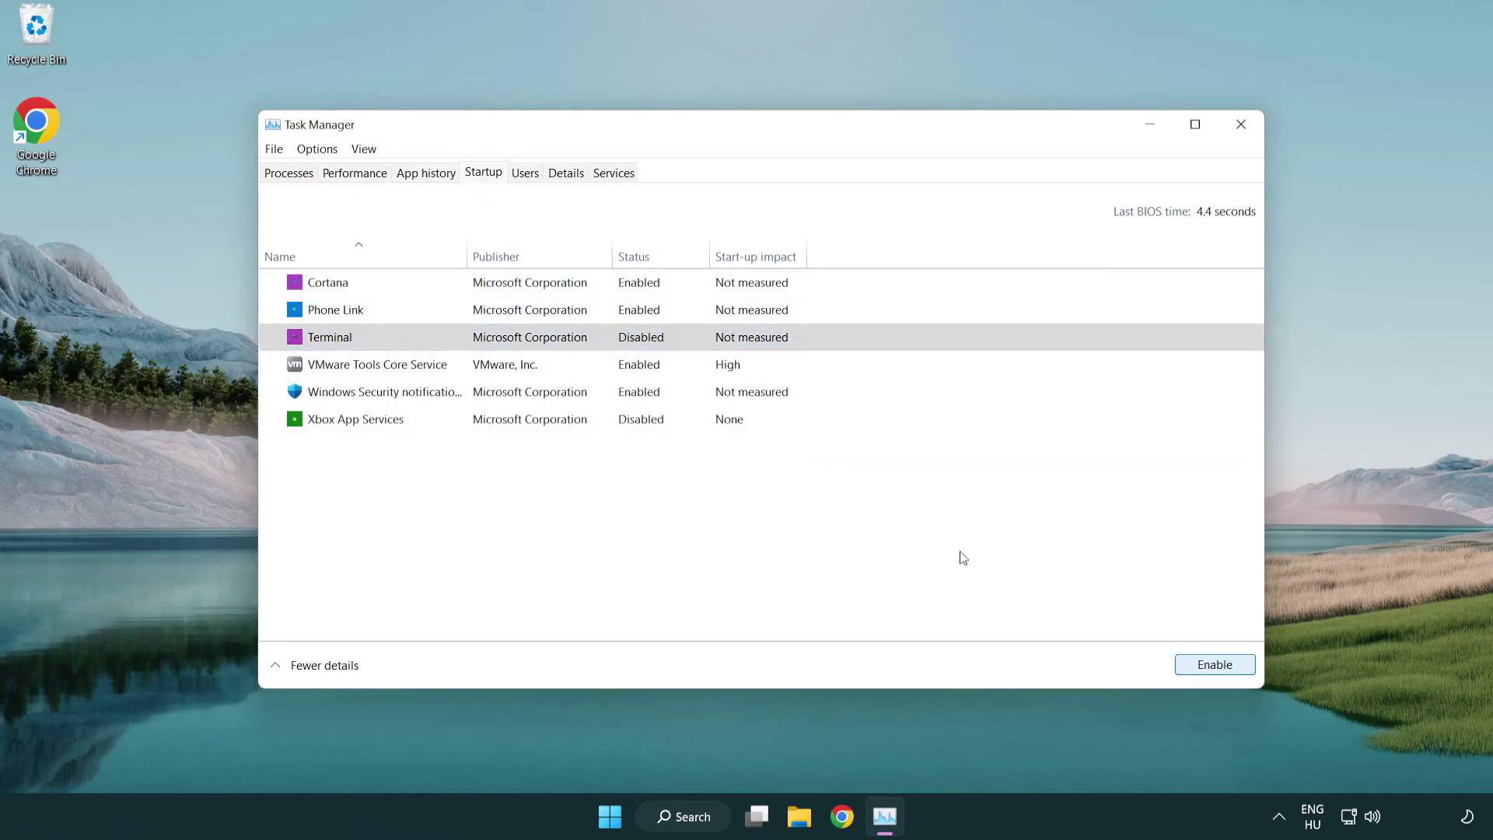
click(621, 312)
click(1214, 667)
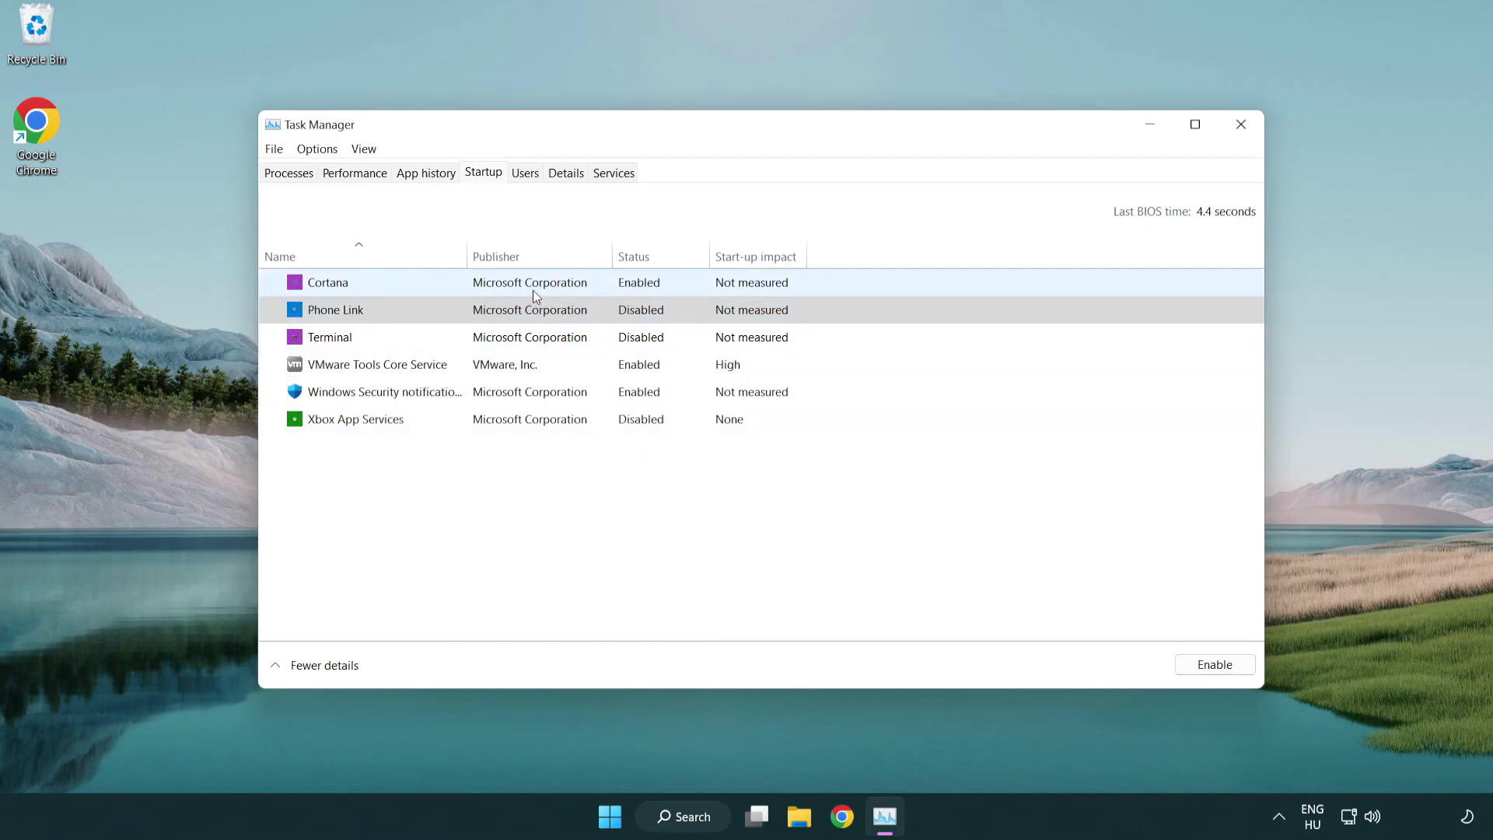
click(533, 291)
click(1201, 663)
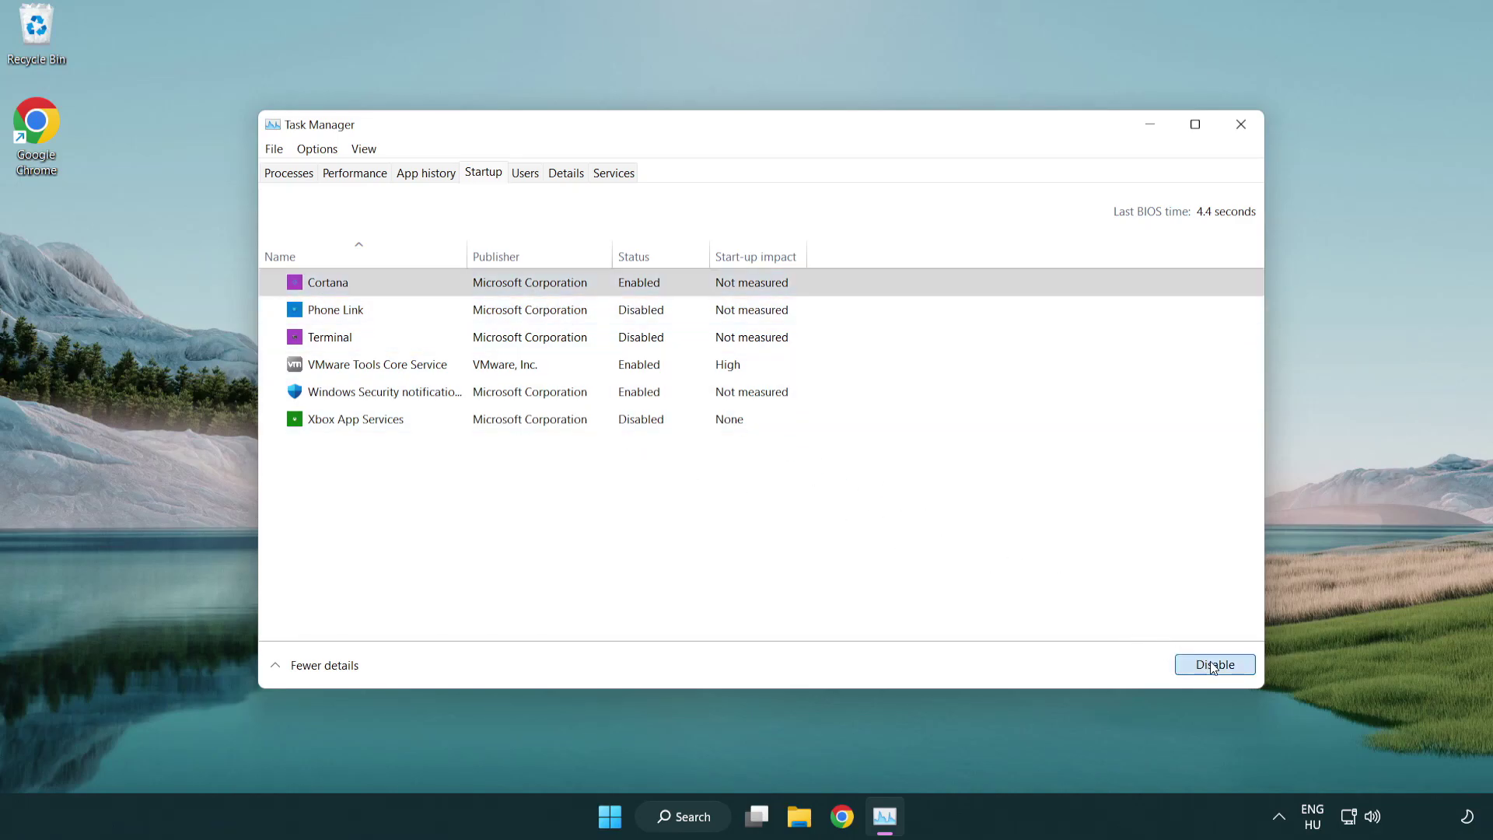
click(709, 400)
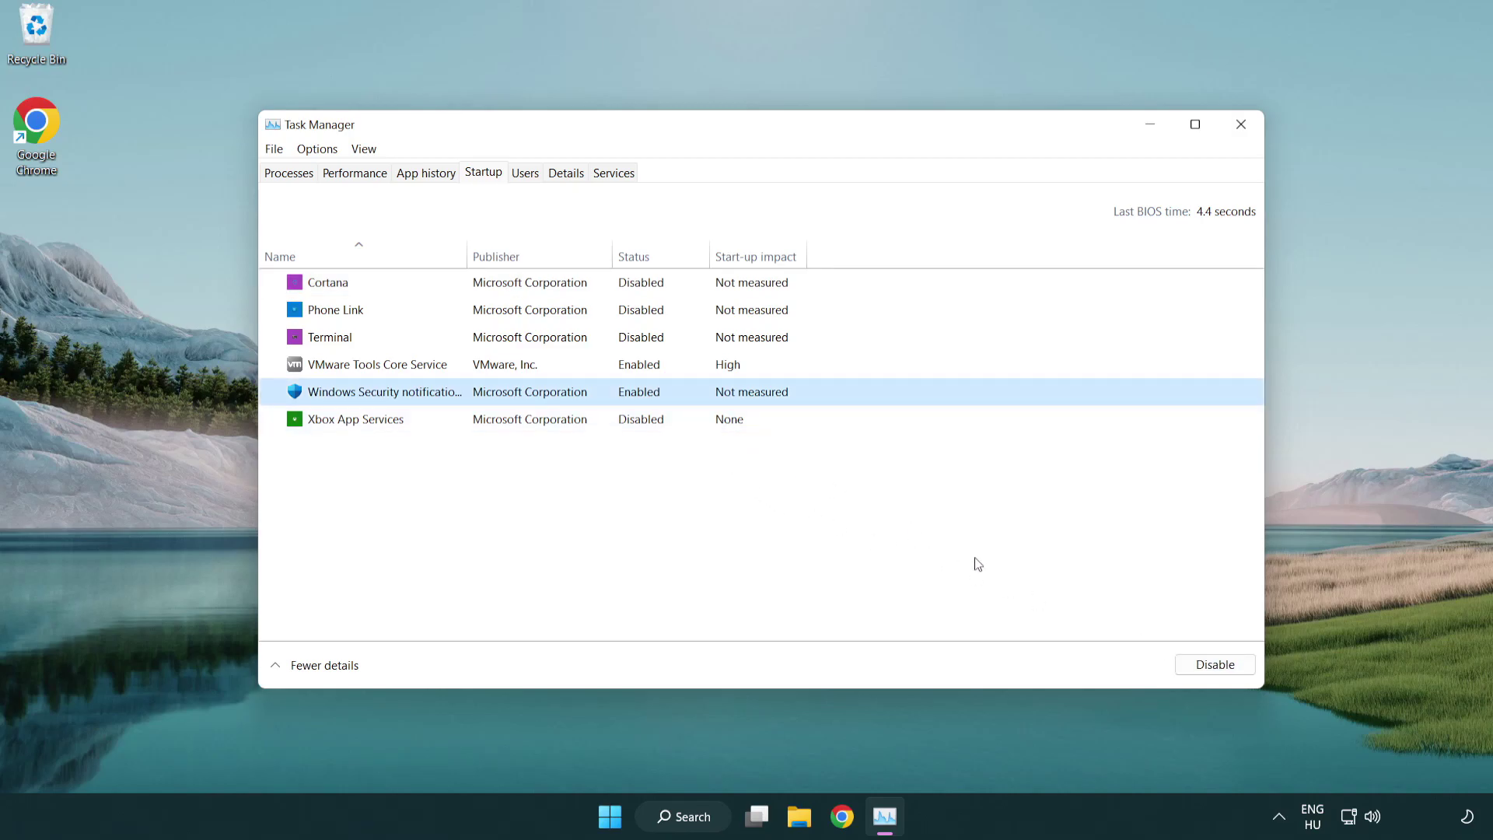
click(1205, 665)
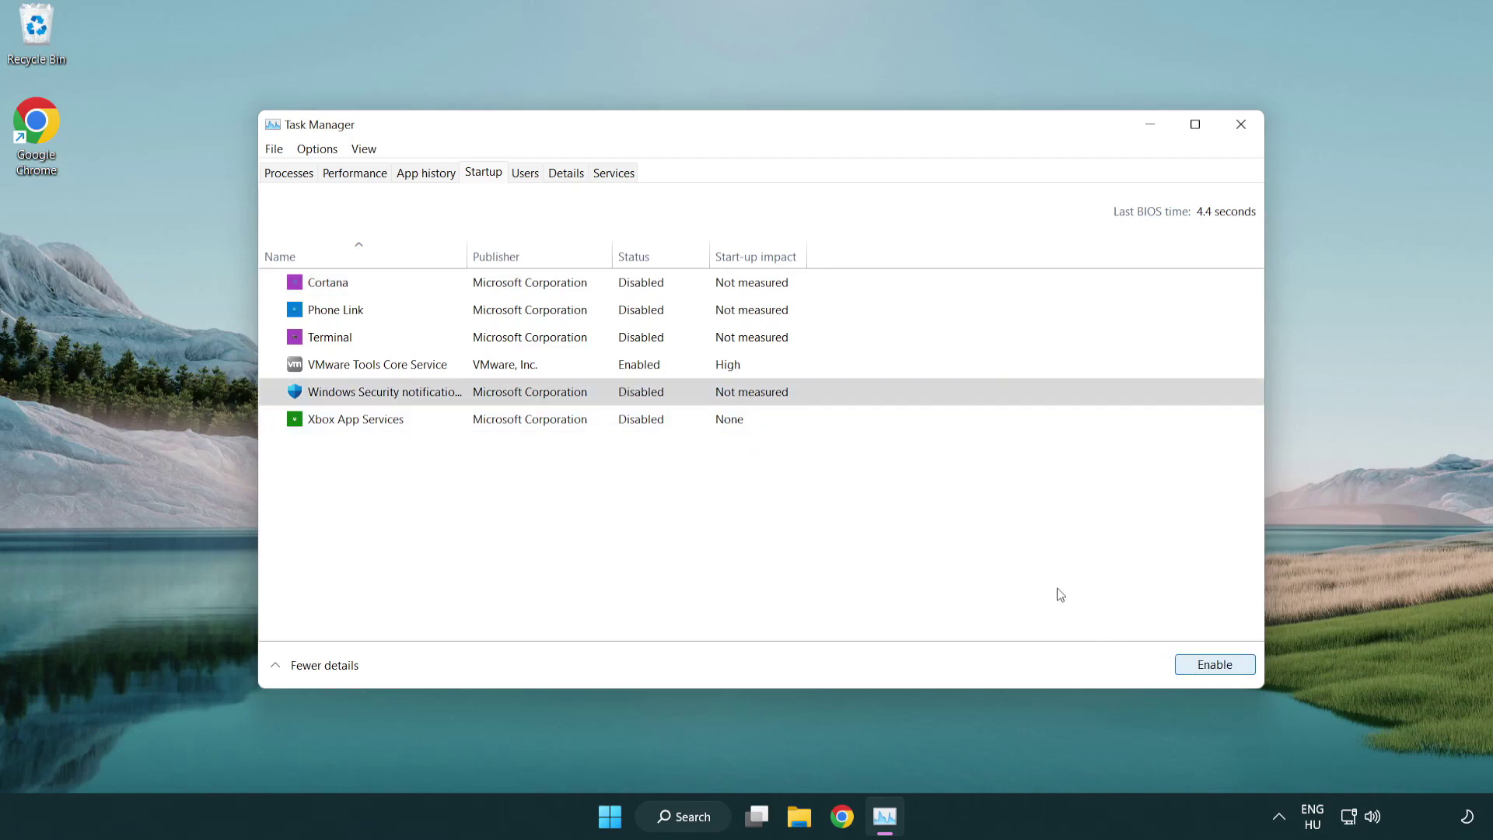
click(1244, 134)
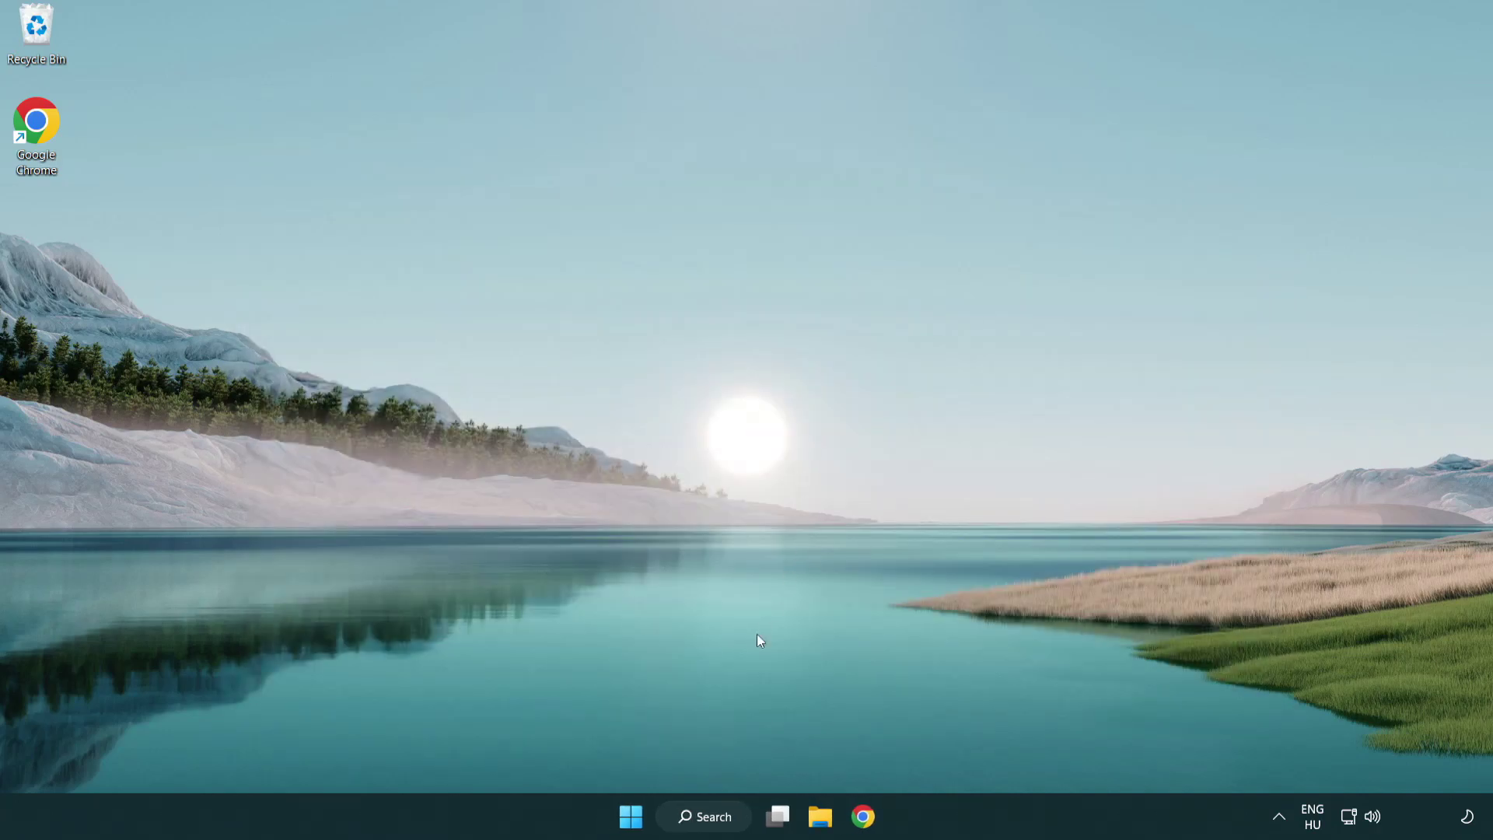
Search for cmd, run Command Prompt as administrator and move its window toward the middle of the desktop.
click(700, 813)
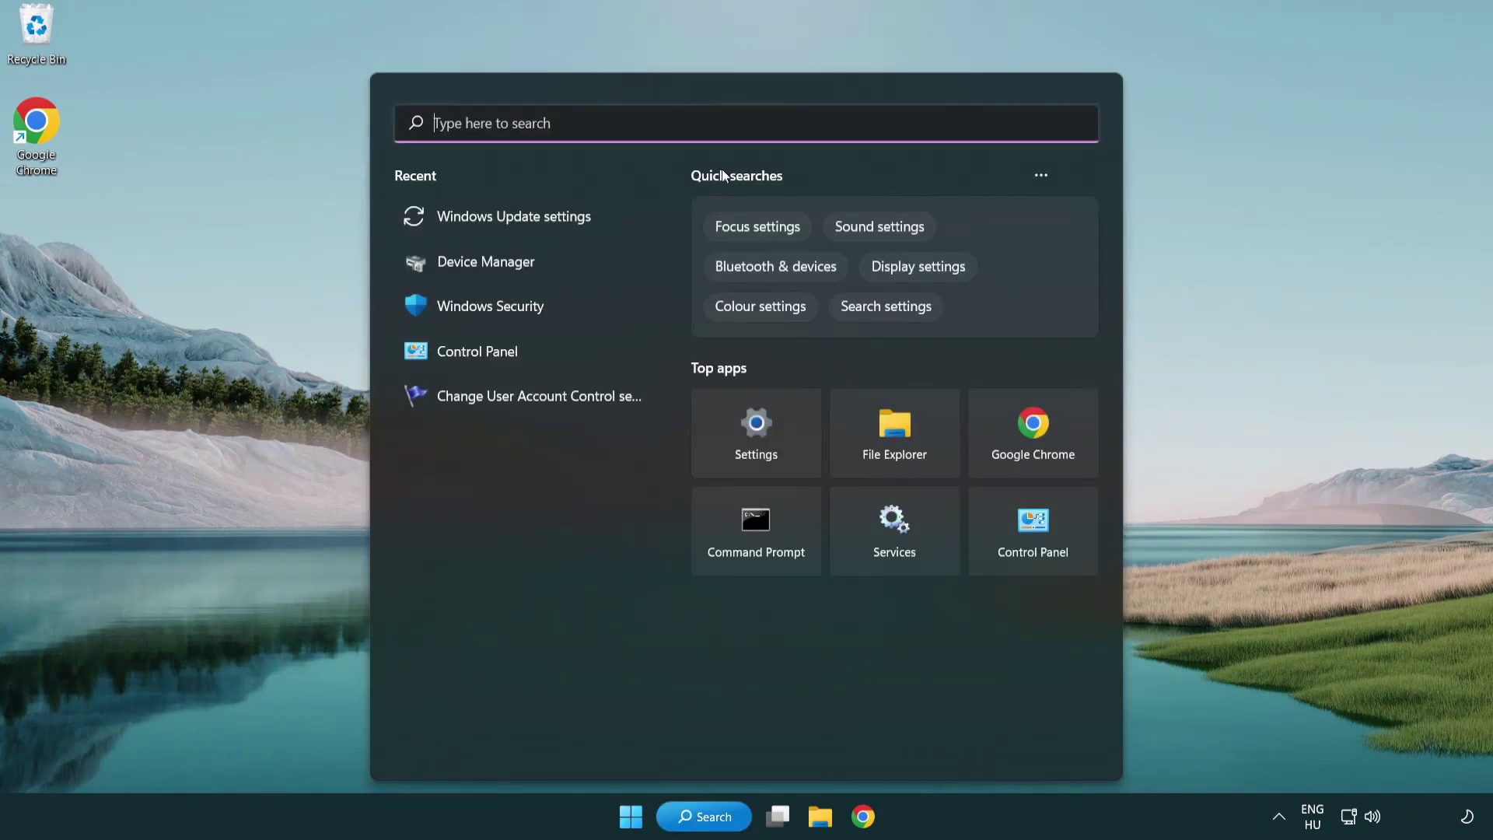
text(cmd)
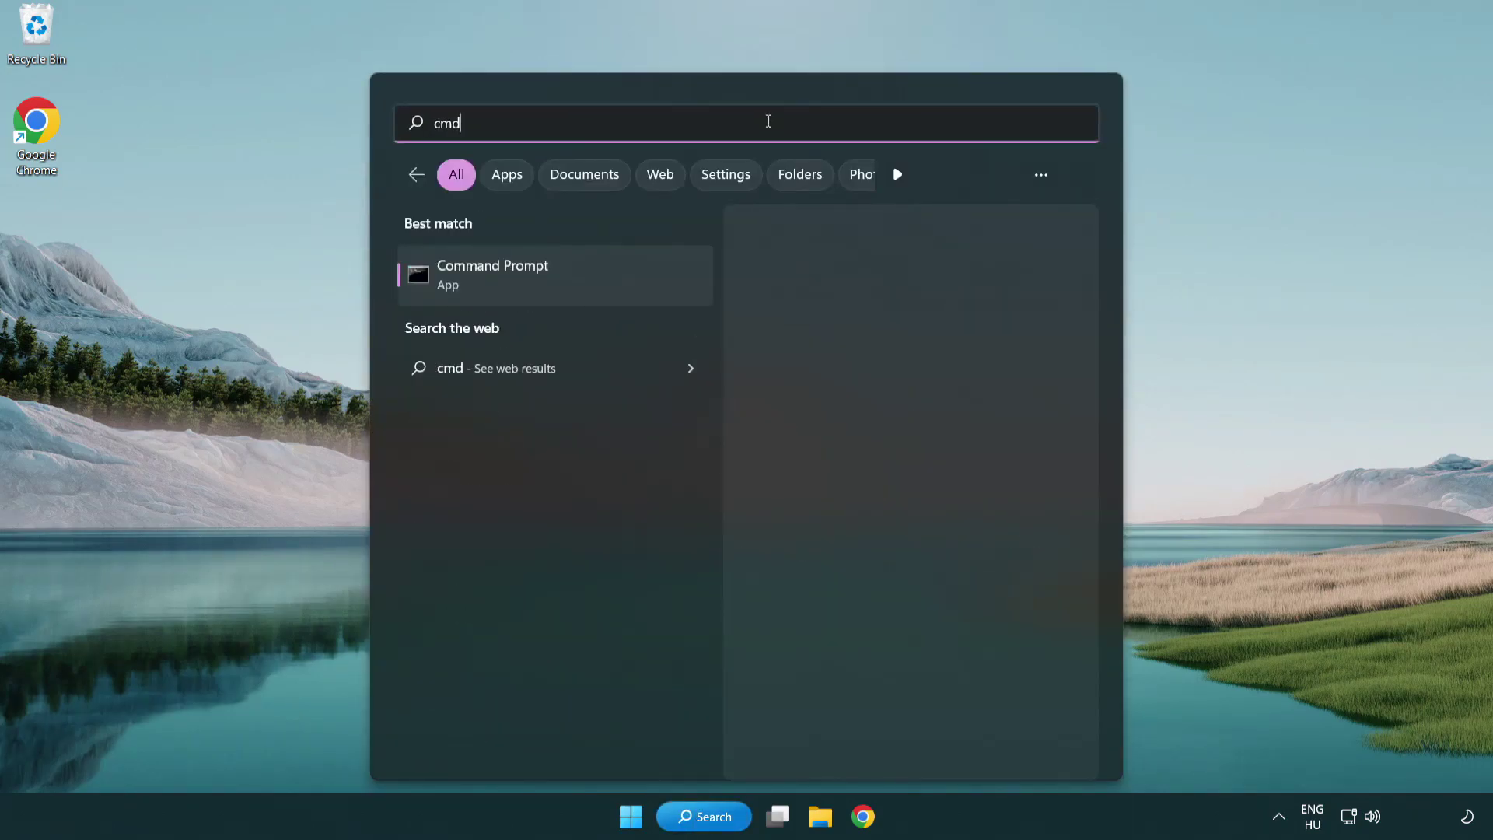
right_click(572, 284)
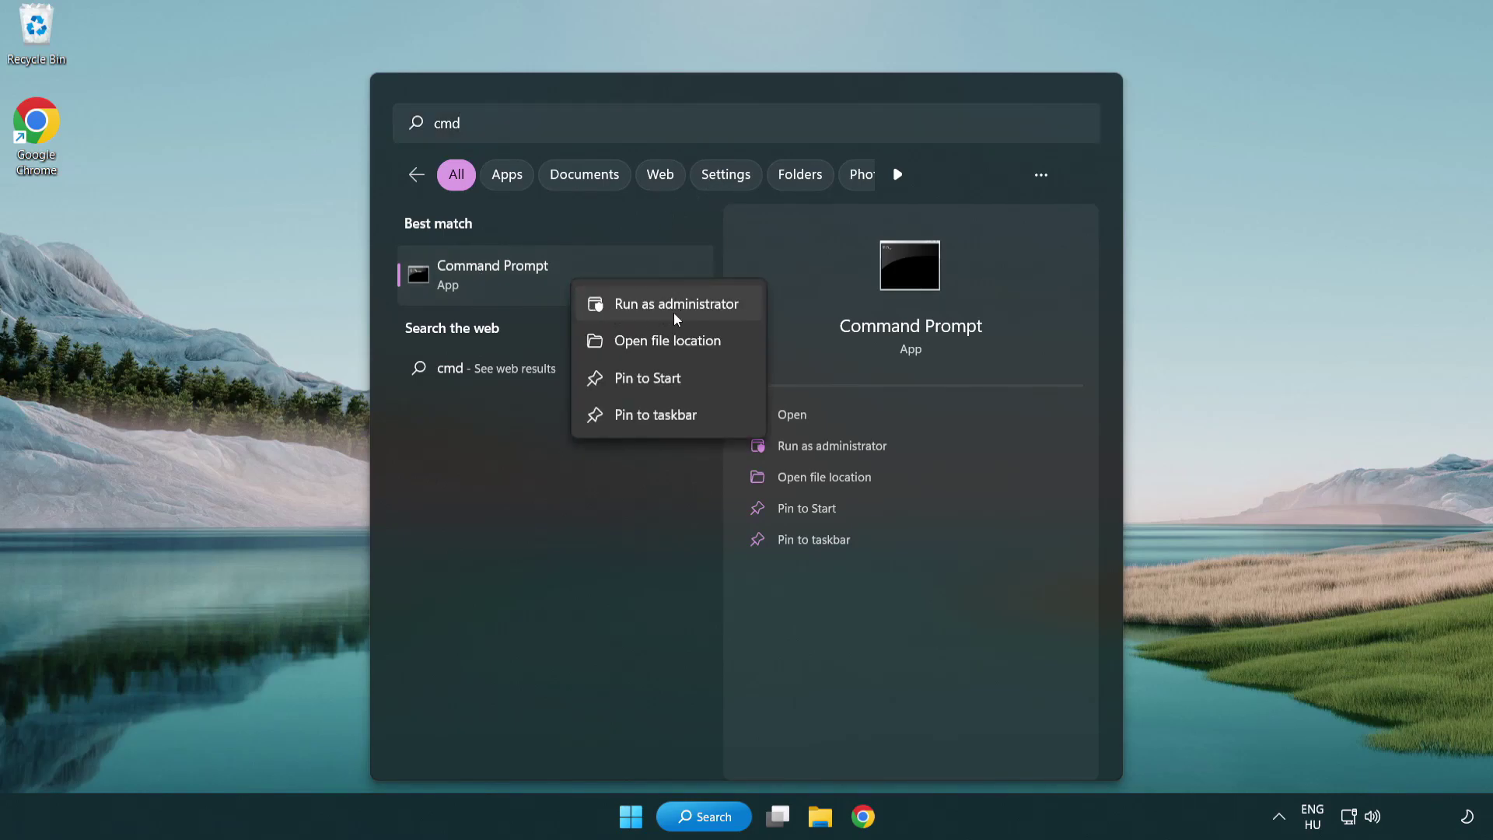
click(674, 304)
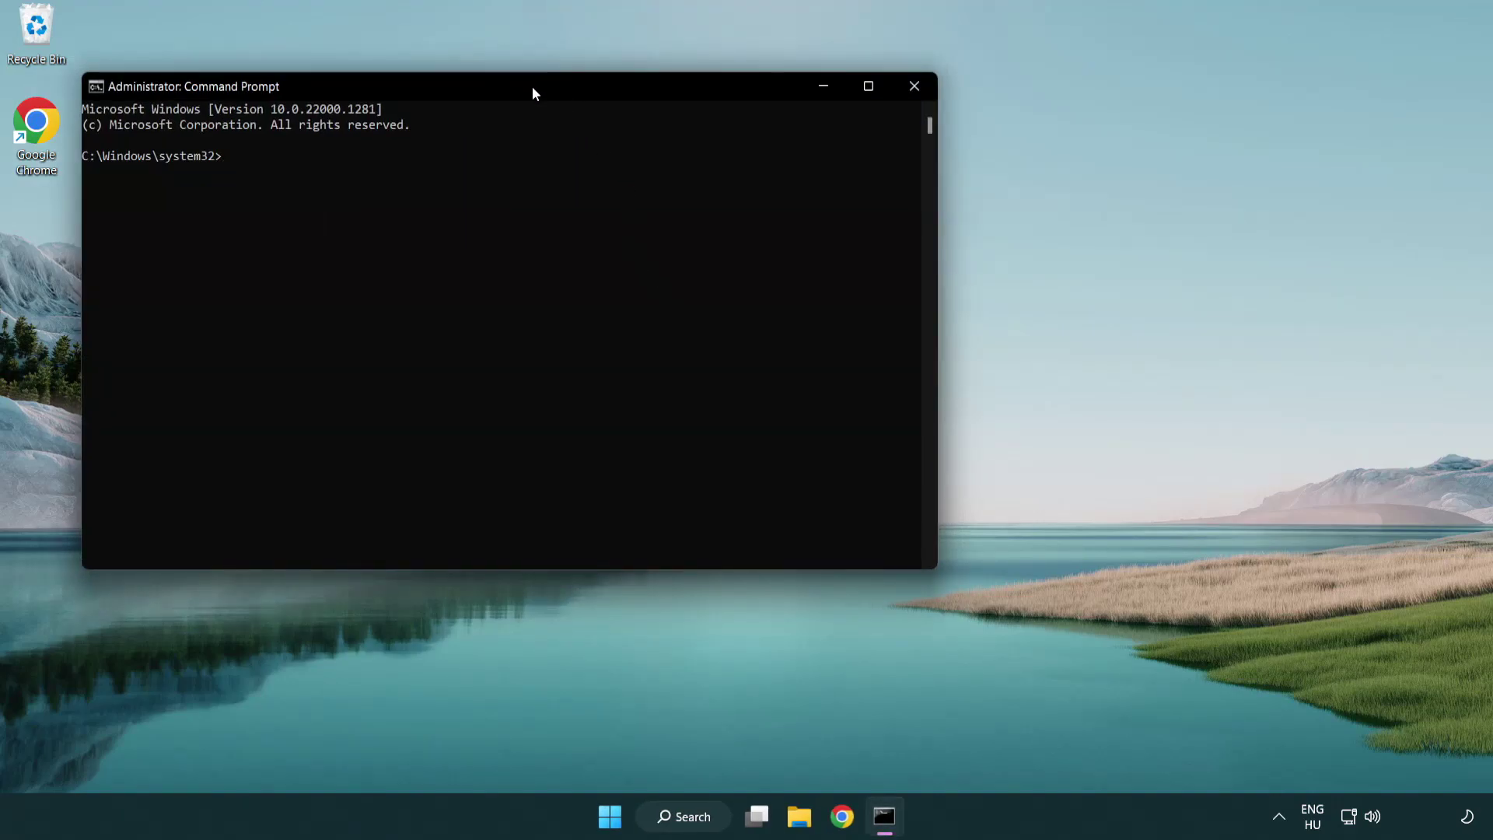
drag(532, 94, 749, 149)
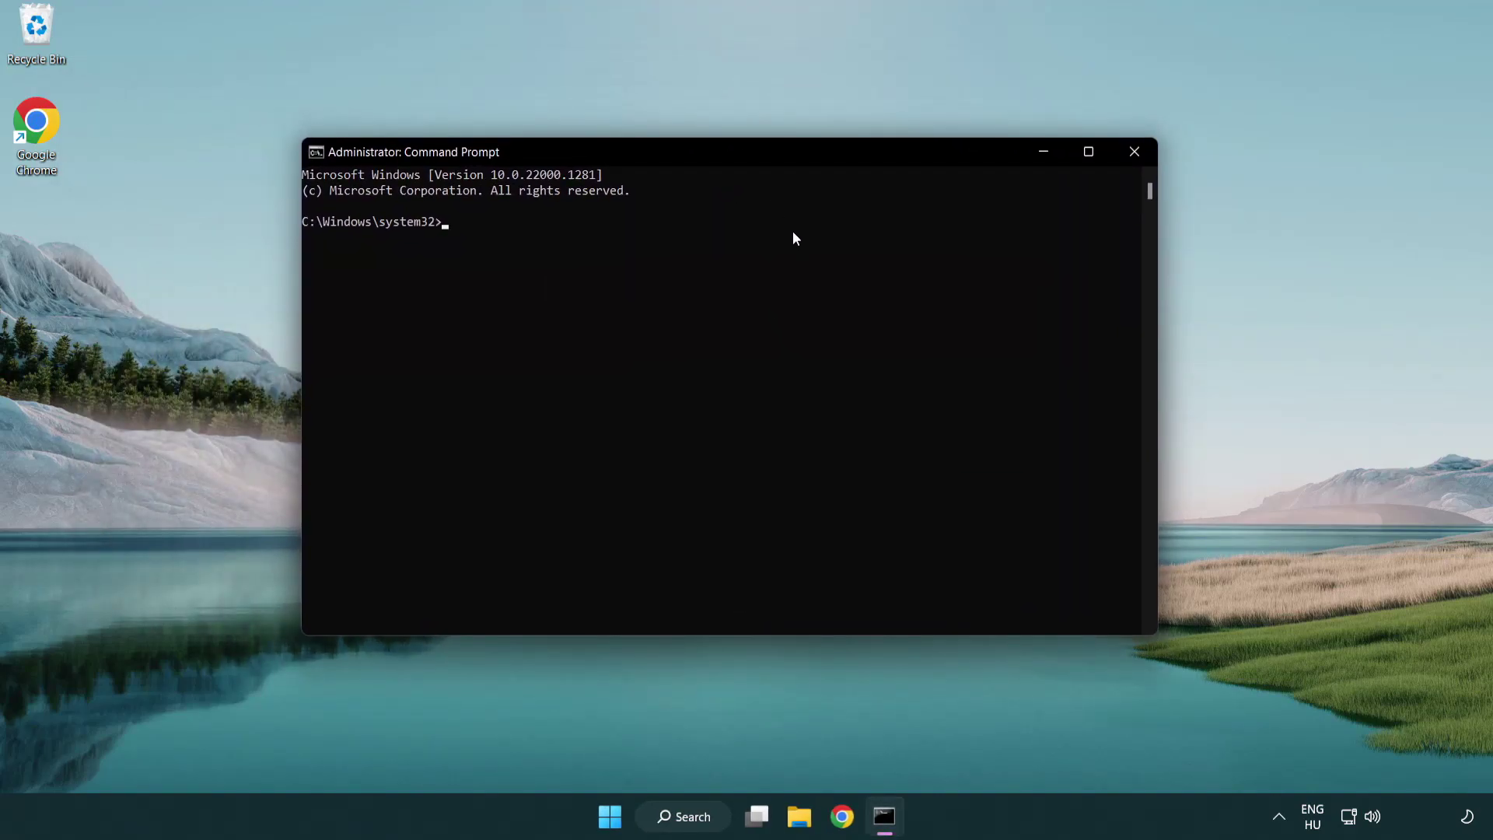
Scan the system files with sfc /scannow and close Command Prompt.
text(sfc /scannow)
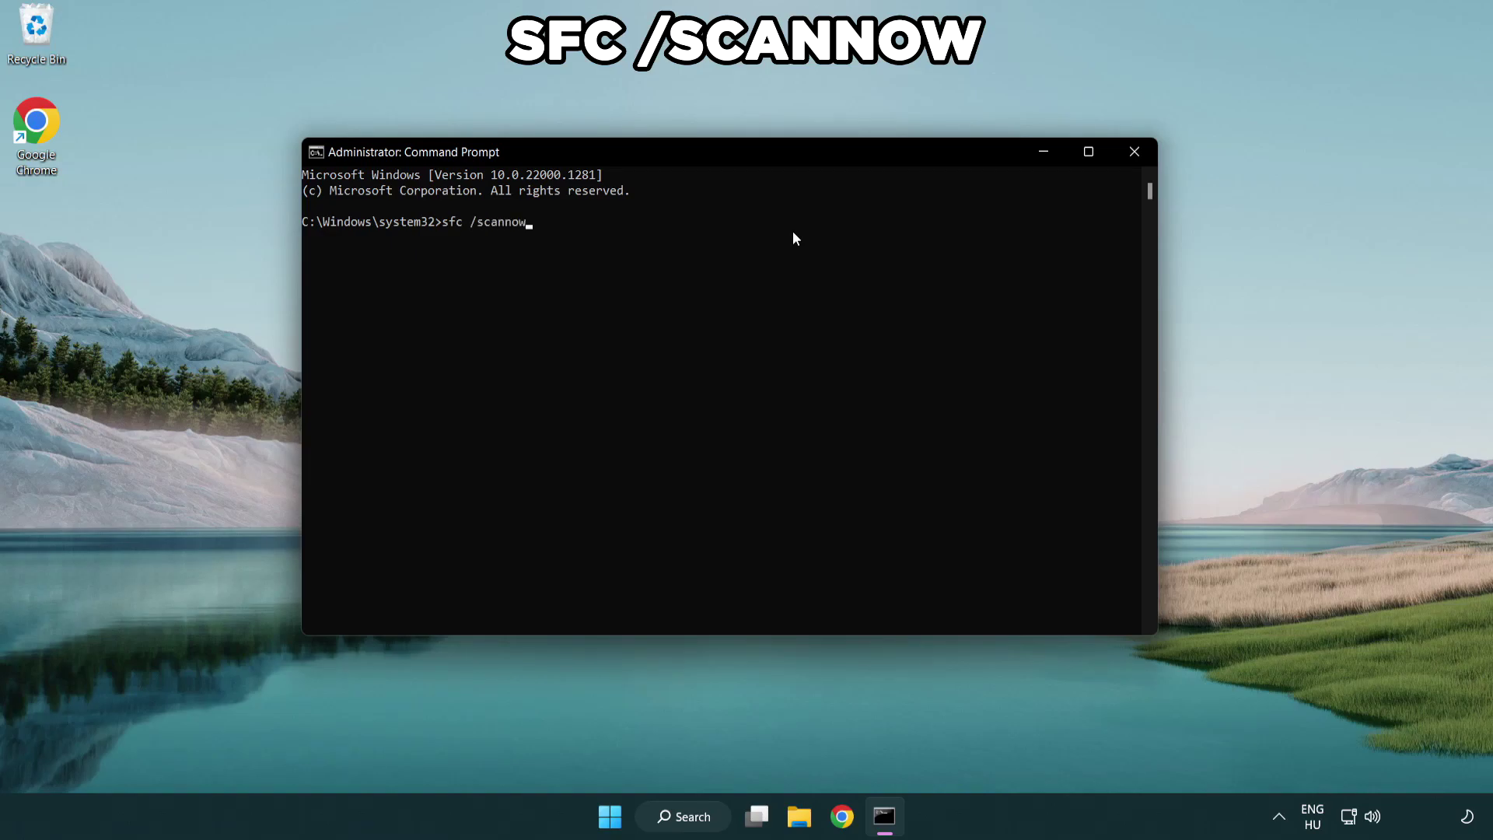
key(Return)
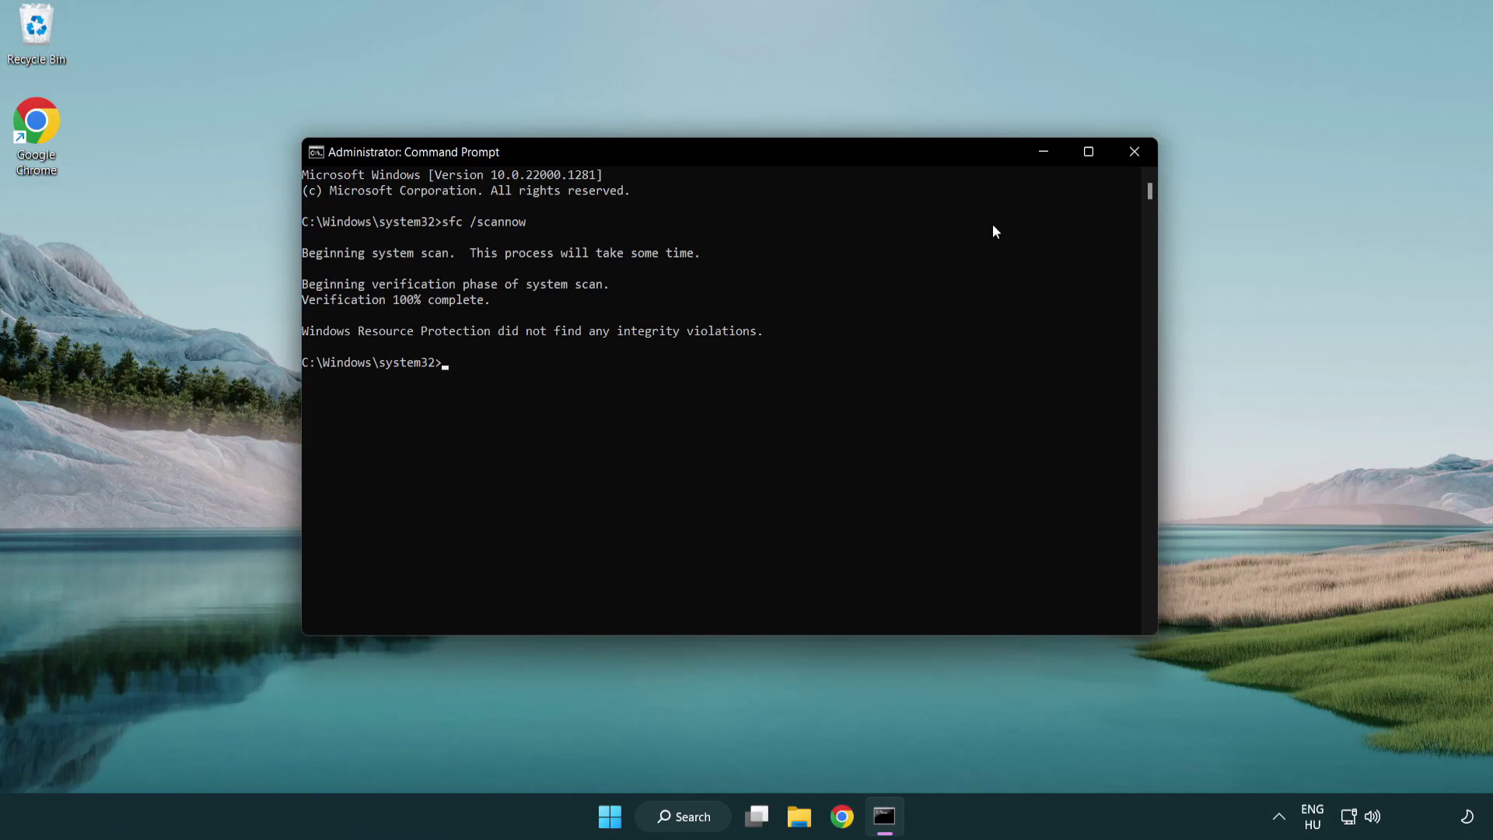
click(1140, 158)
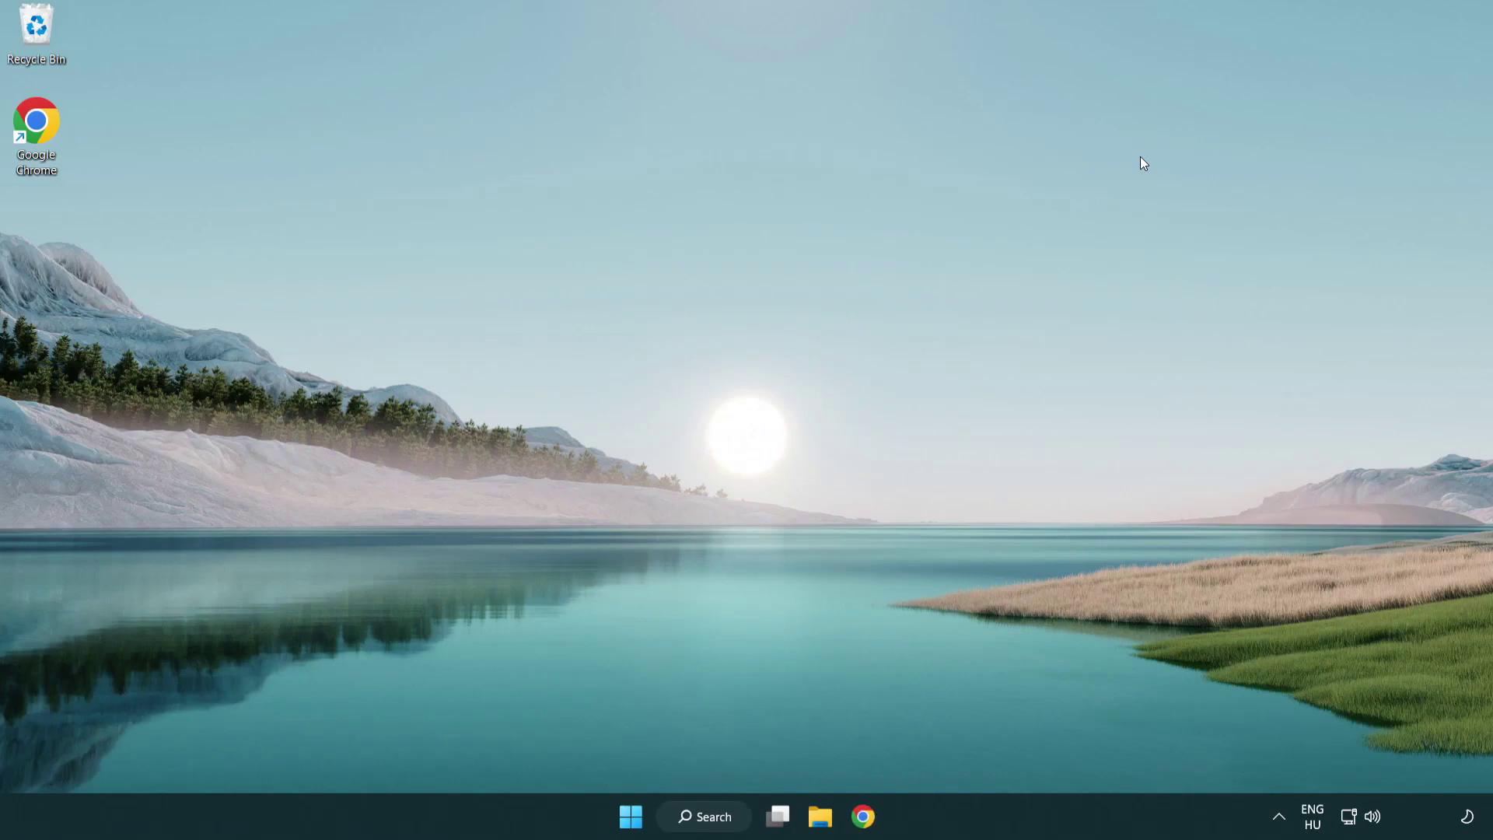
Bring up the computer's power options.
key(super)
click(997, 747)
Search Windows for security and open Windows Security.
click(713, 819)
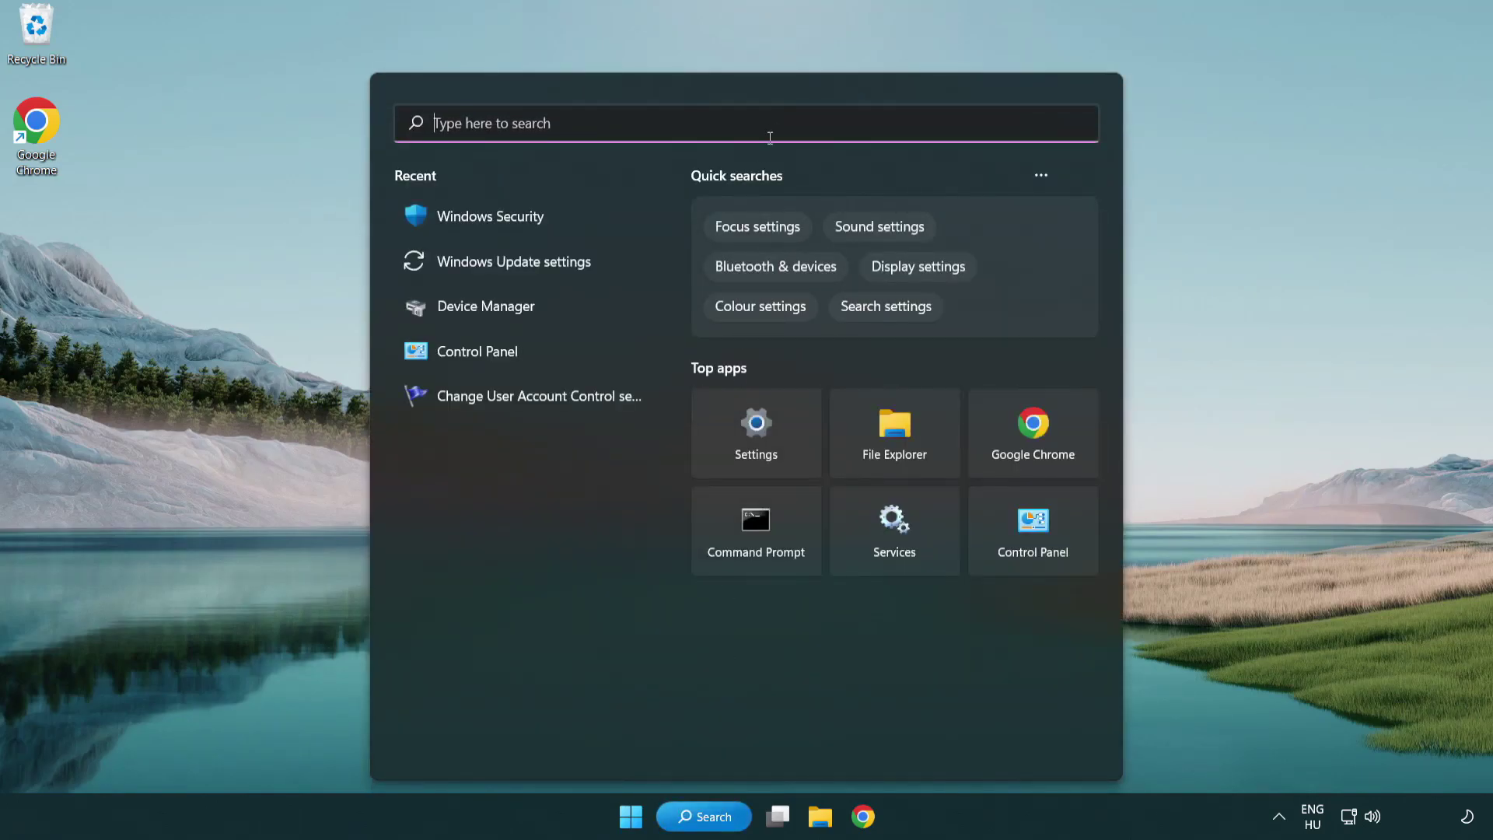
text(sec)
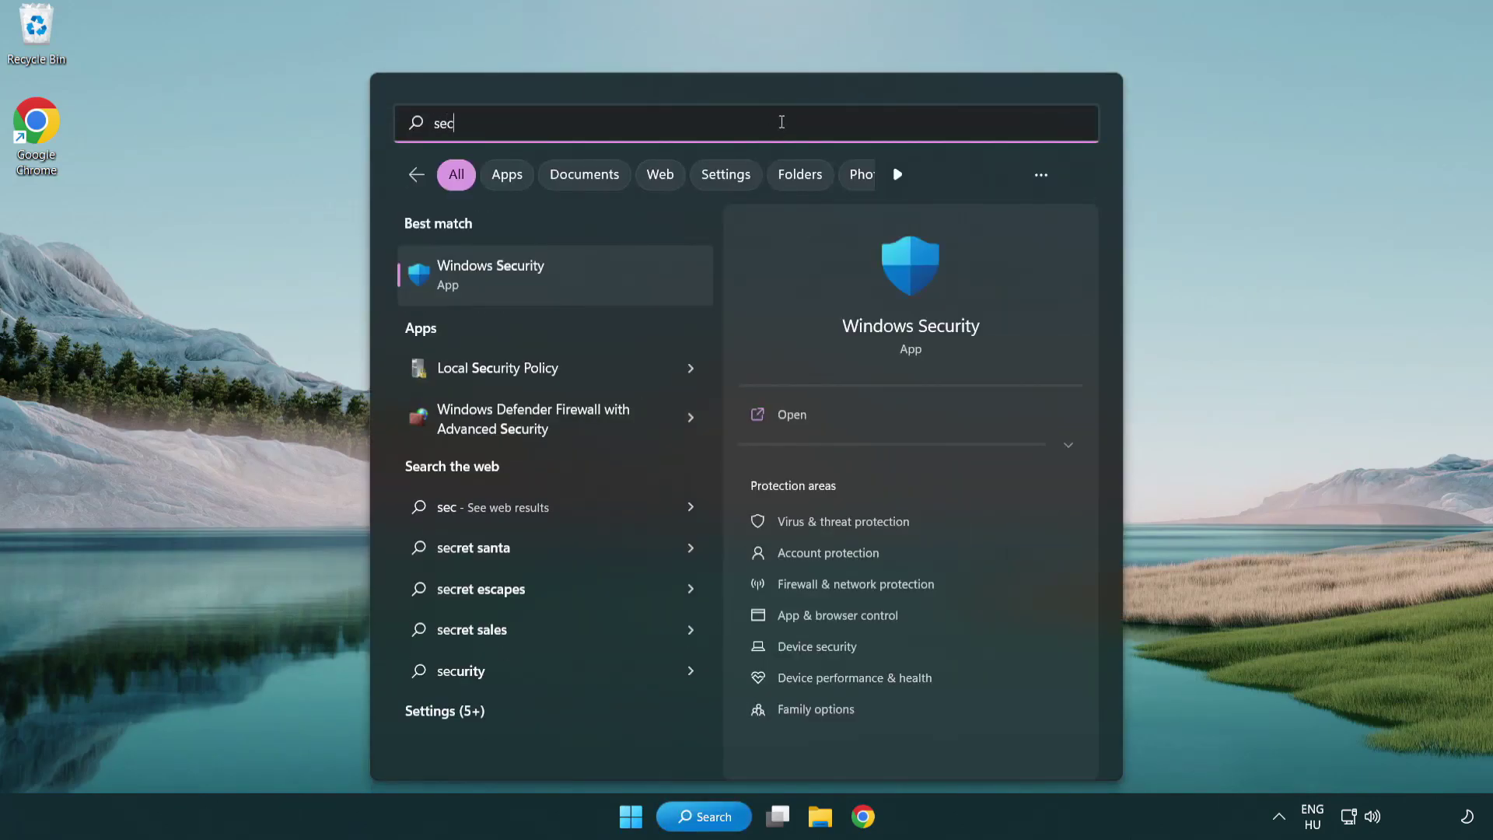
text(urity)
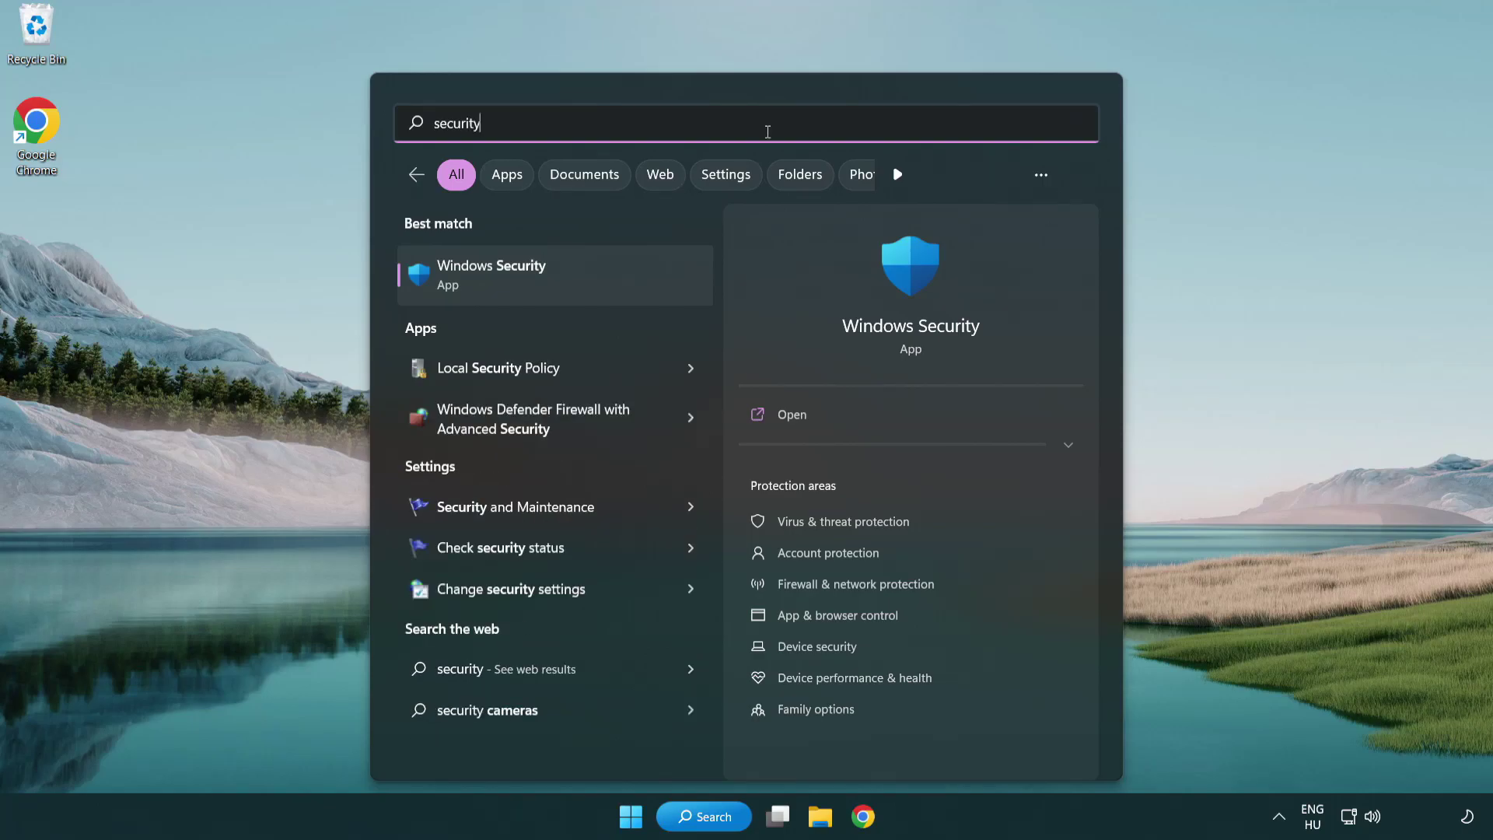
click(611, 288)
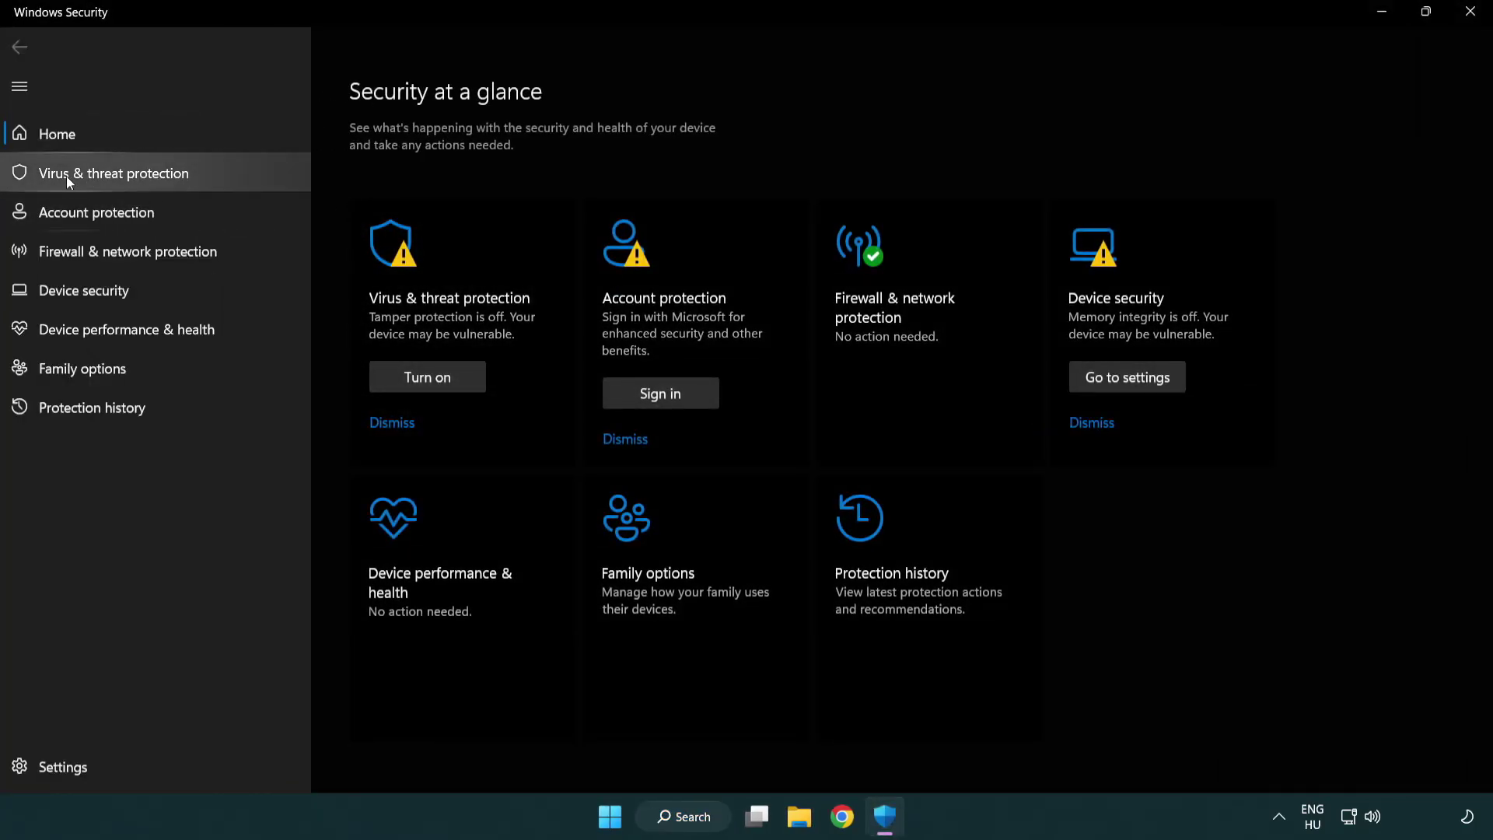
Open the Microsoft Defender Antivirus exclusions within the virus and threat protection settings.
click(121, 176)
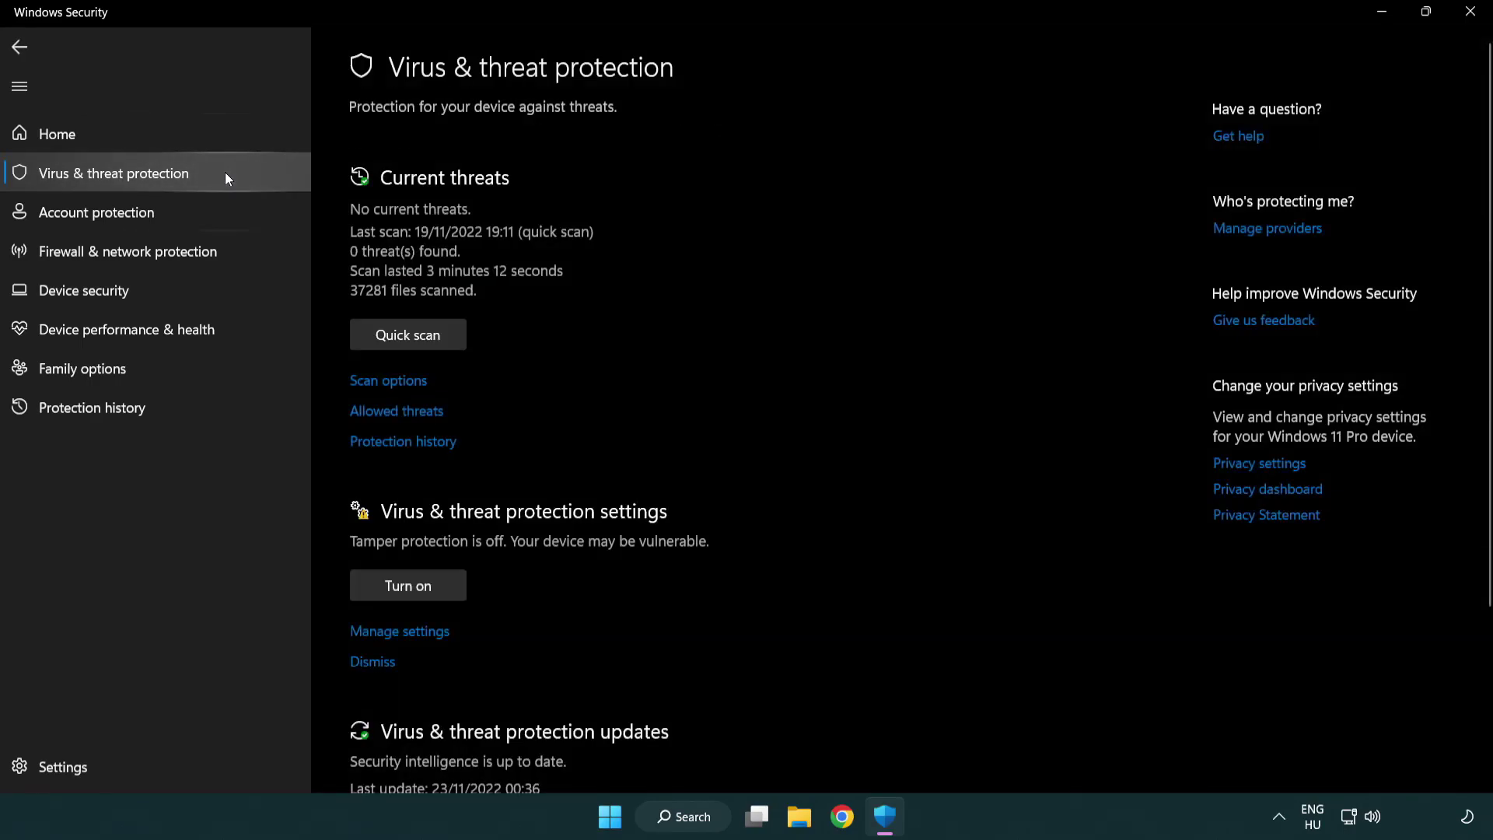
scroll(434, 373, down, 2)
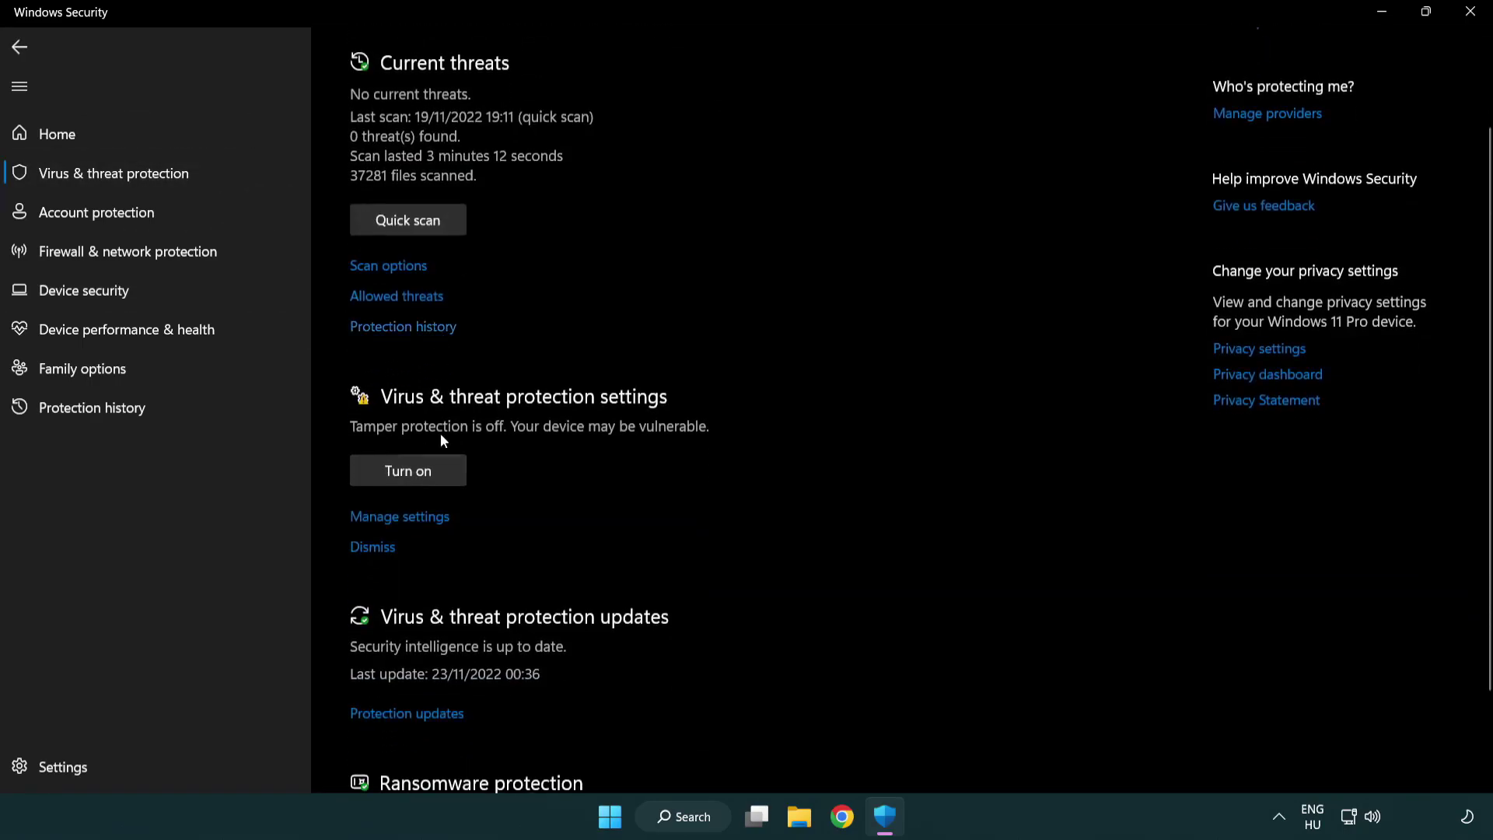
click(397, 517)
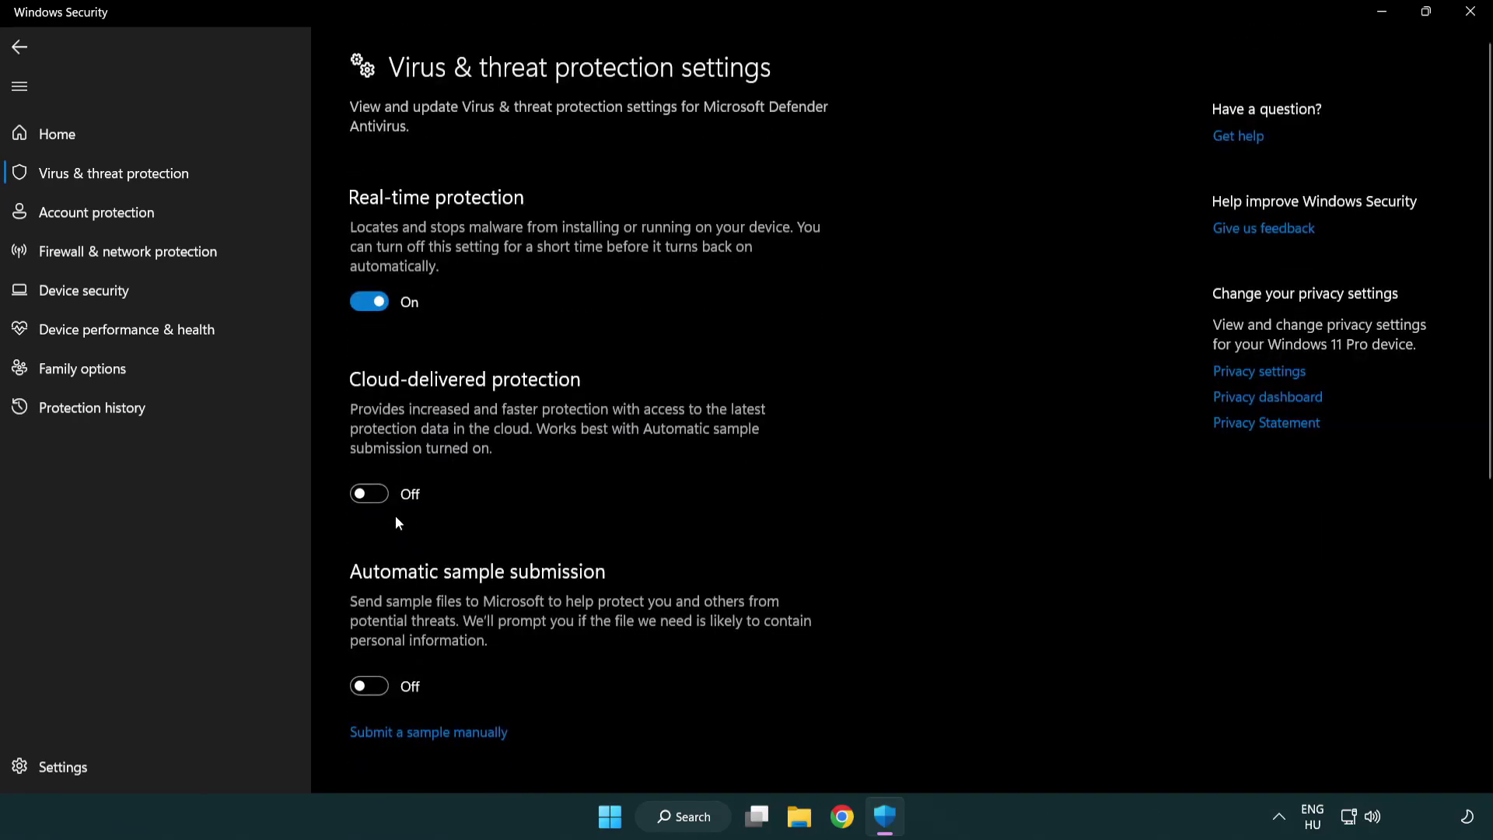
scroll(398, 521, down, 7)
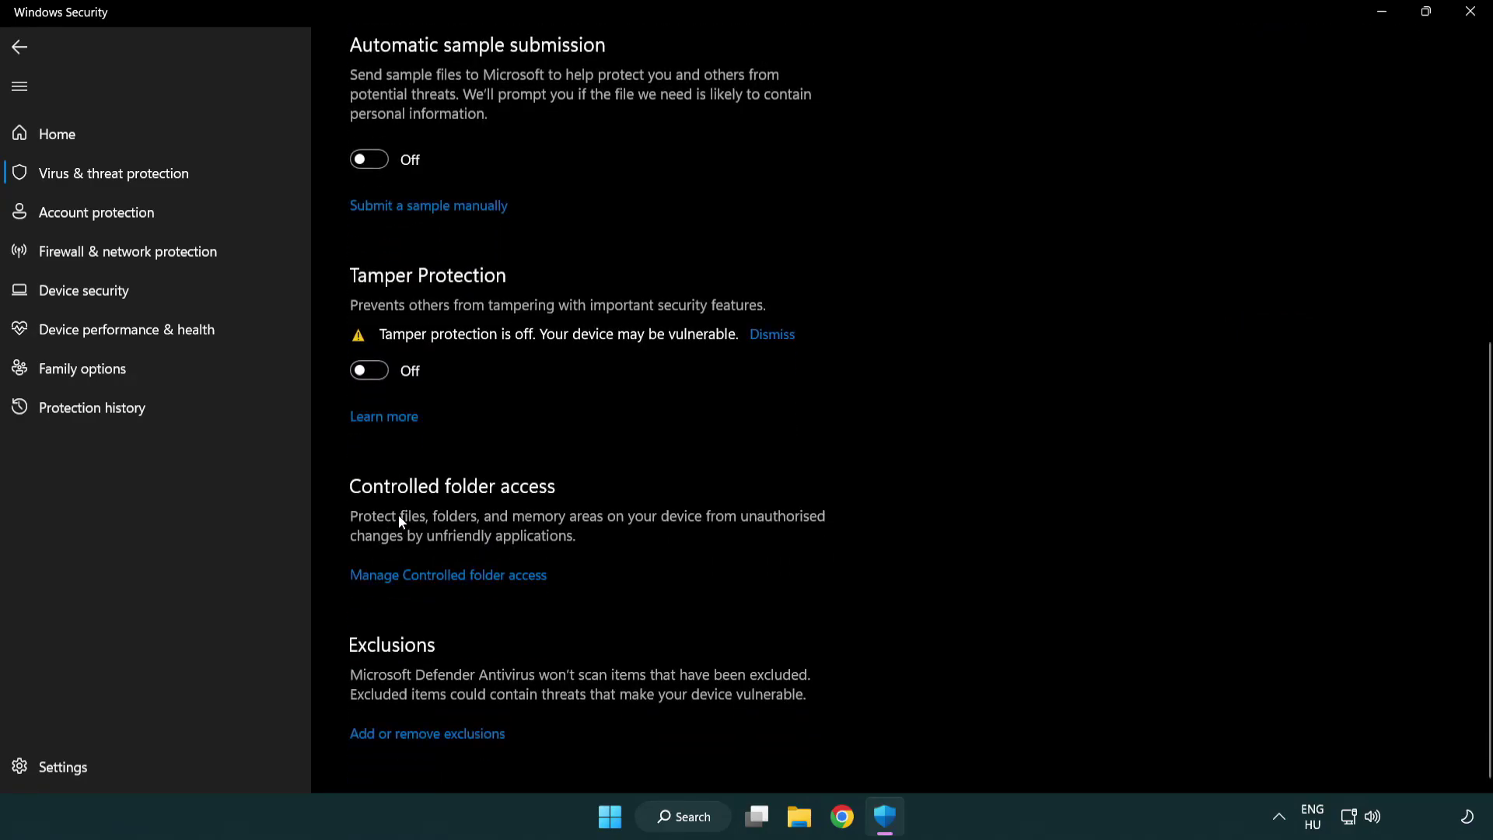
click(432, 737)
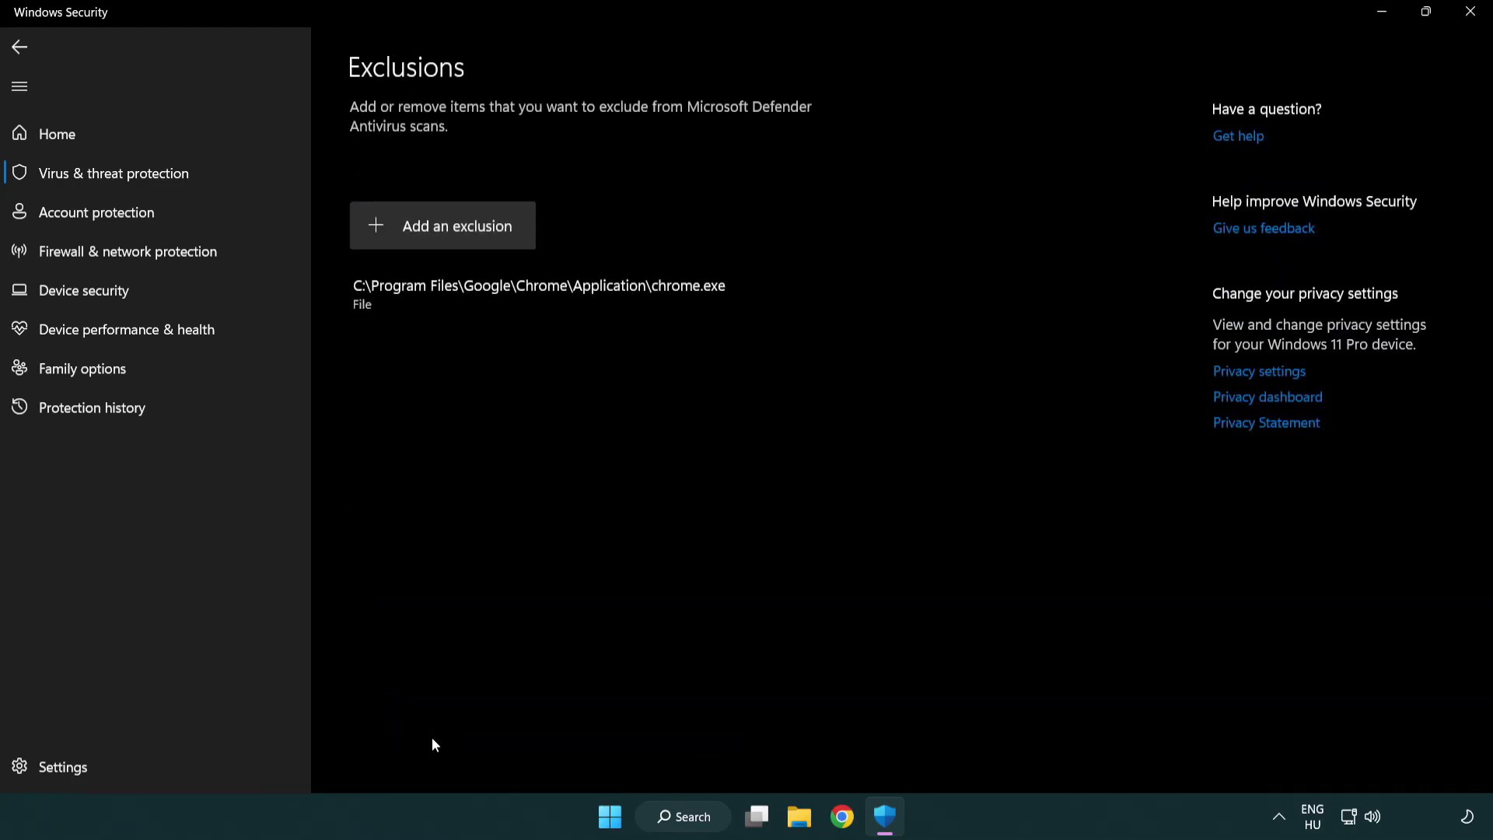
Add the NOT WORKING APP shortcut from C:\Program Files (x86)\NOT WORKING APP as a file exclusion, and close Windows Security.
click(448, 234)
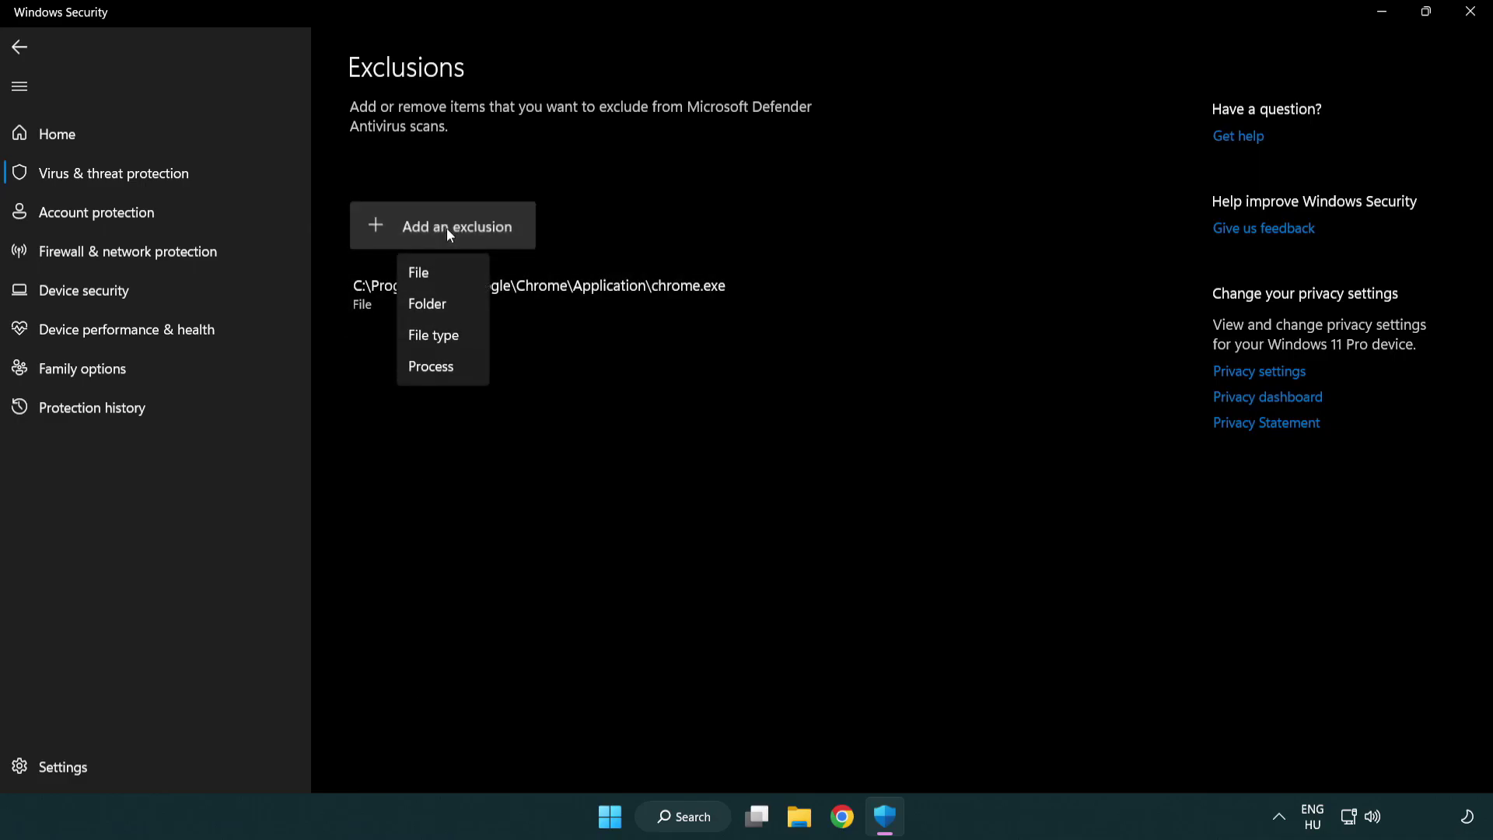
click(450, 274)
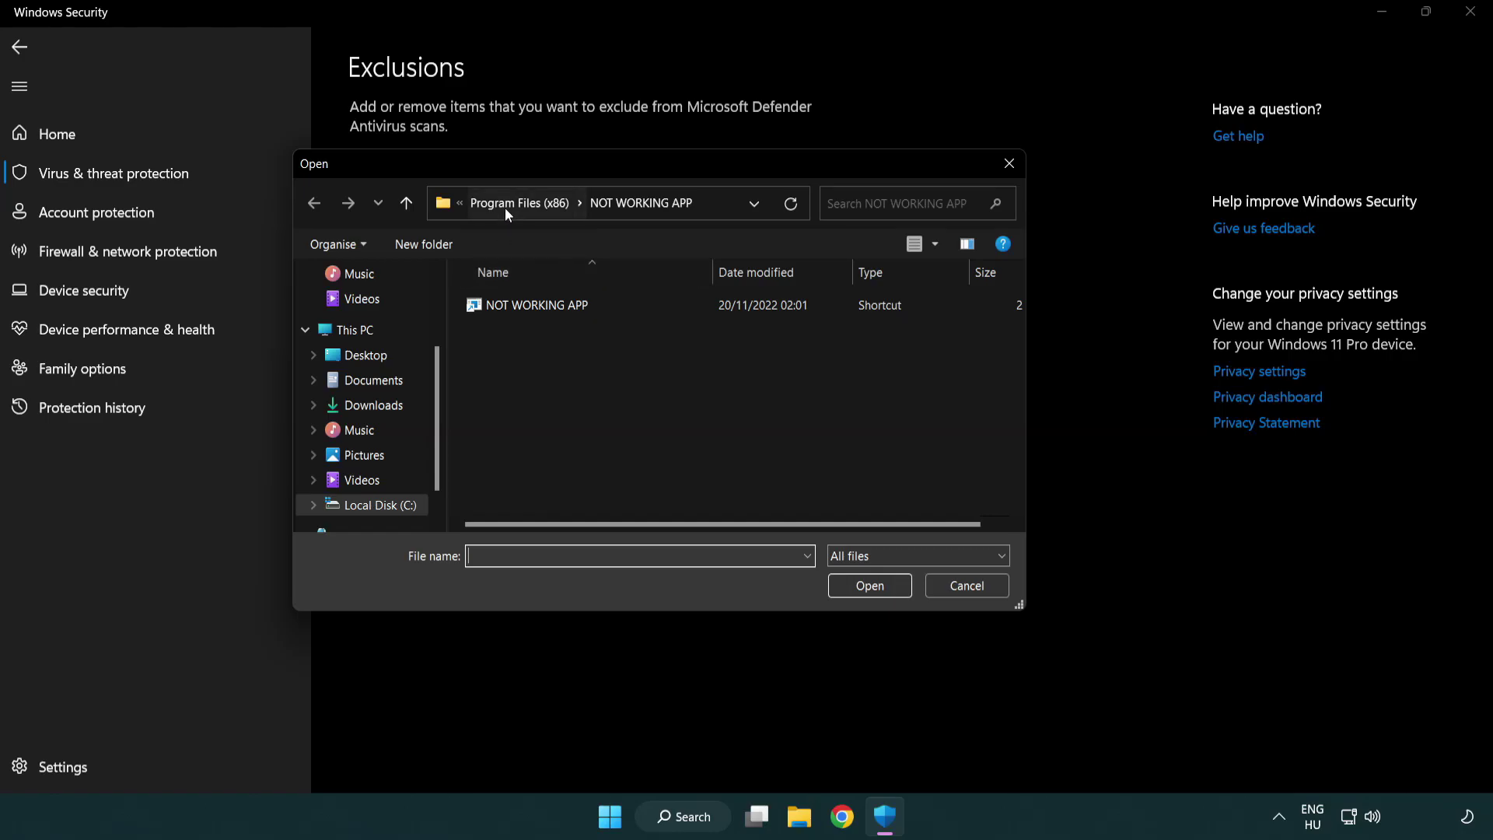
click(505, 207)
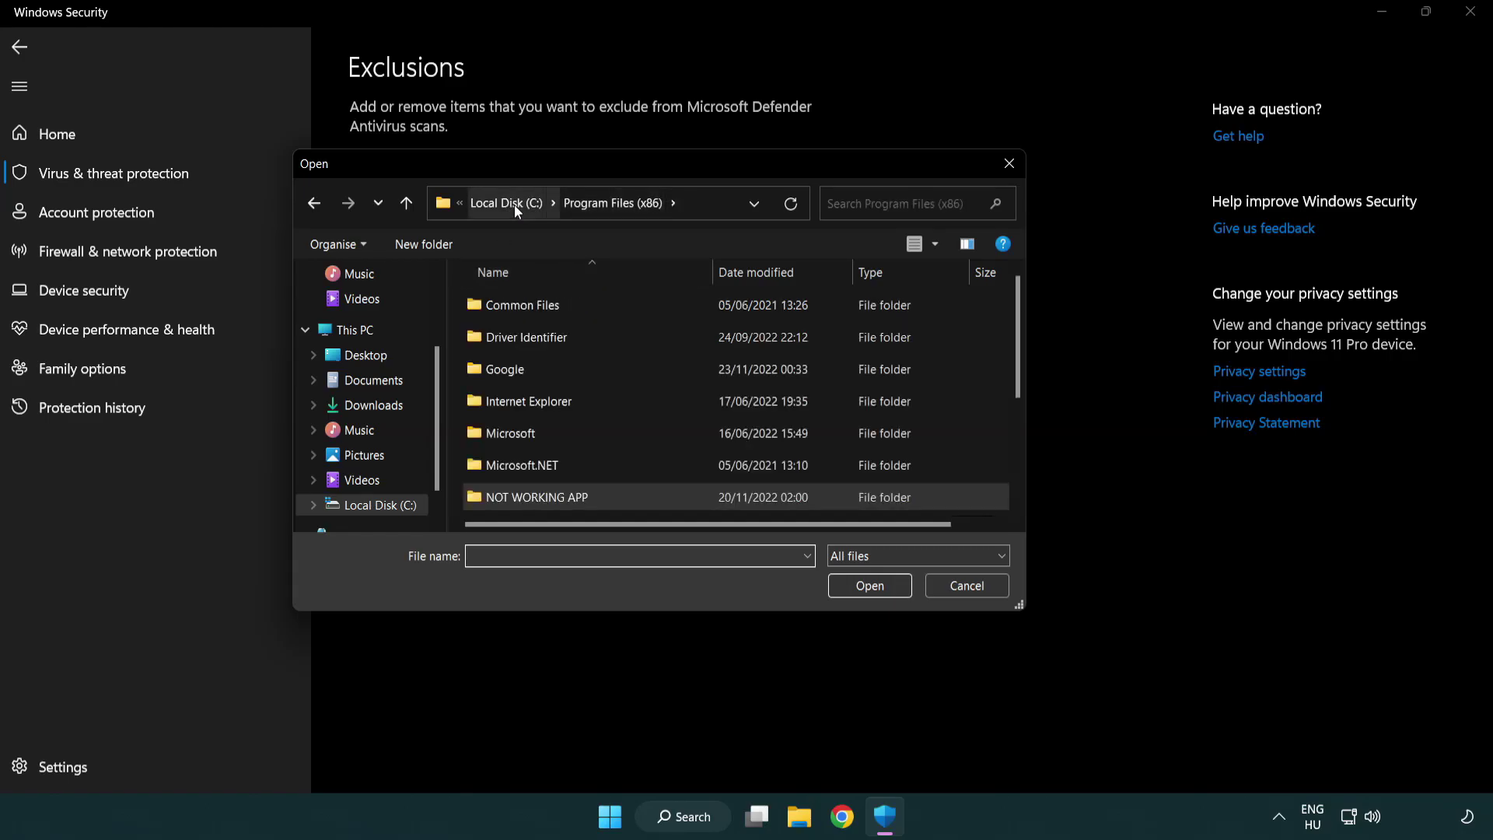
click(515, 204)
click(505, 207)
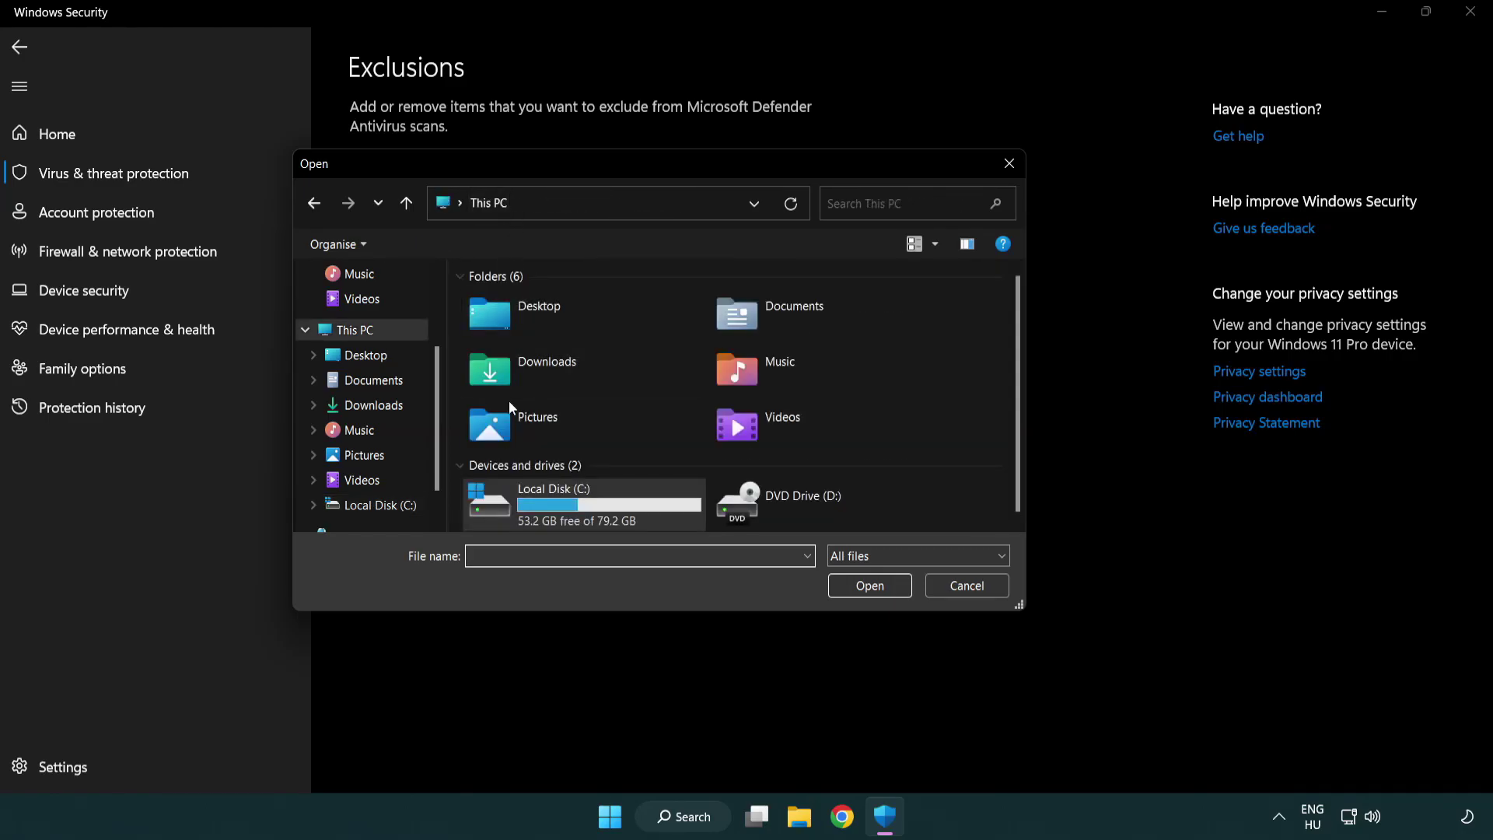
double_click(544, 516)
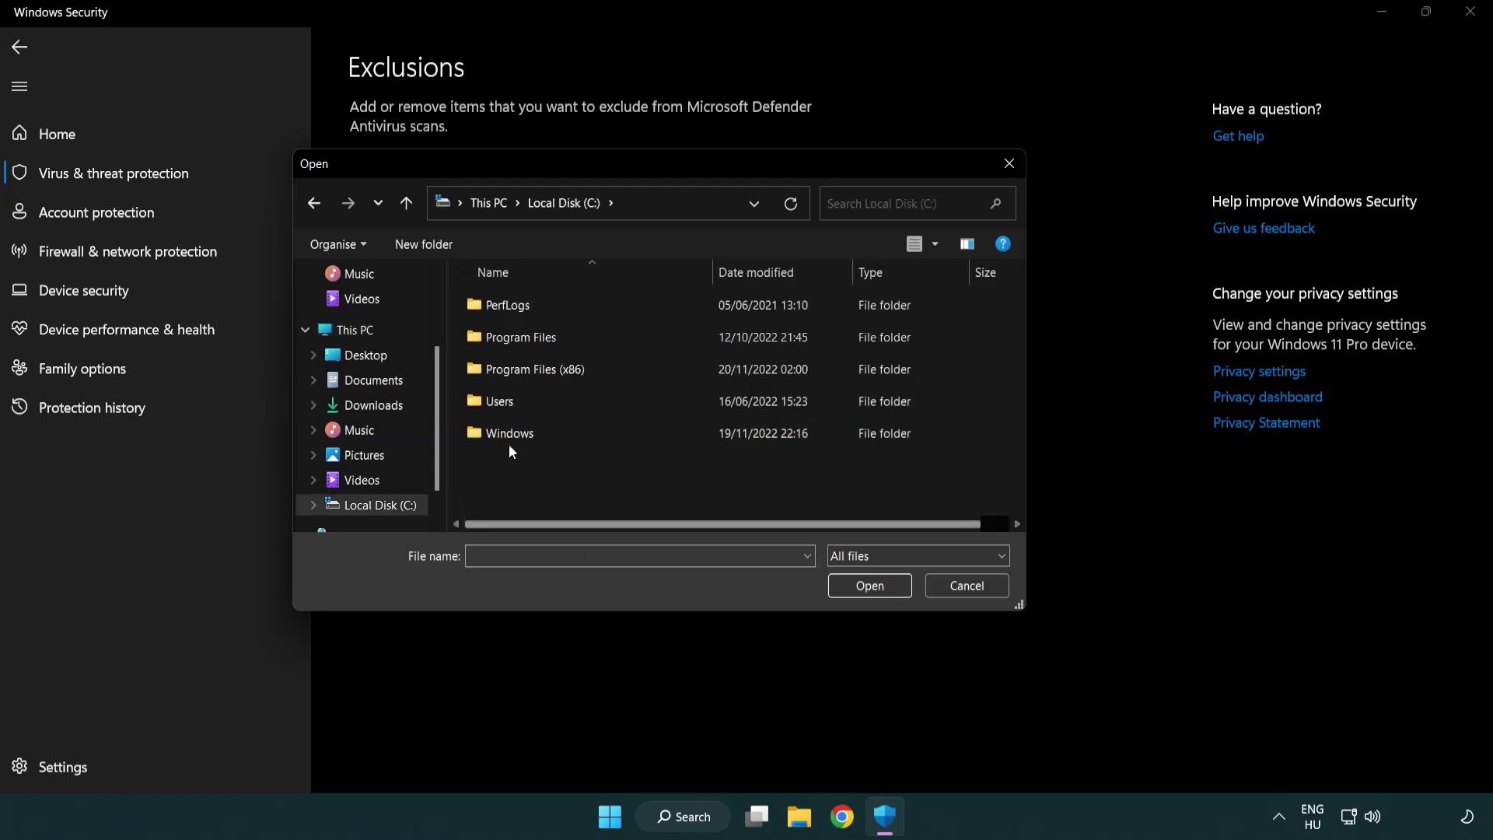
double_click(547, 370)
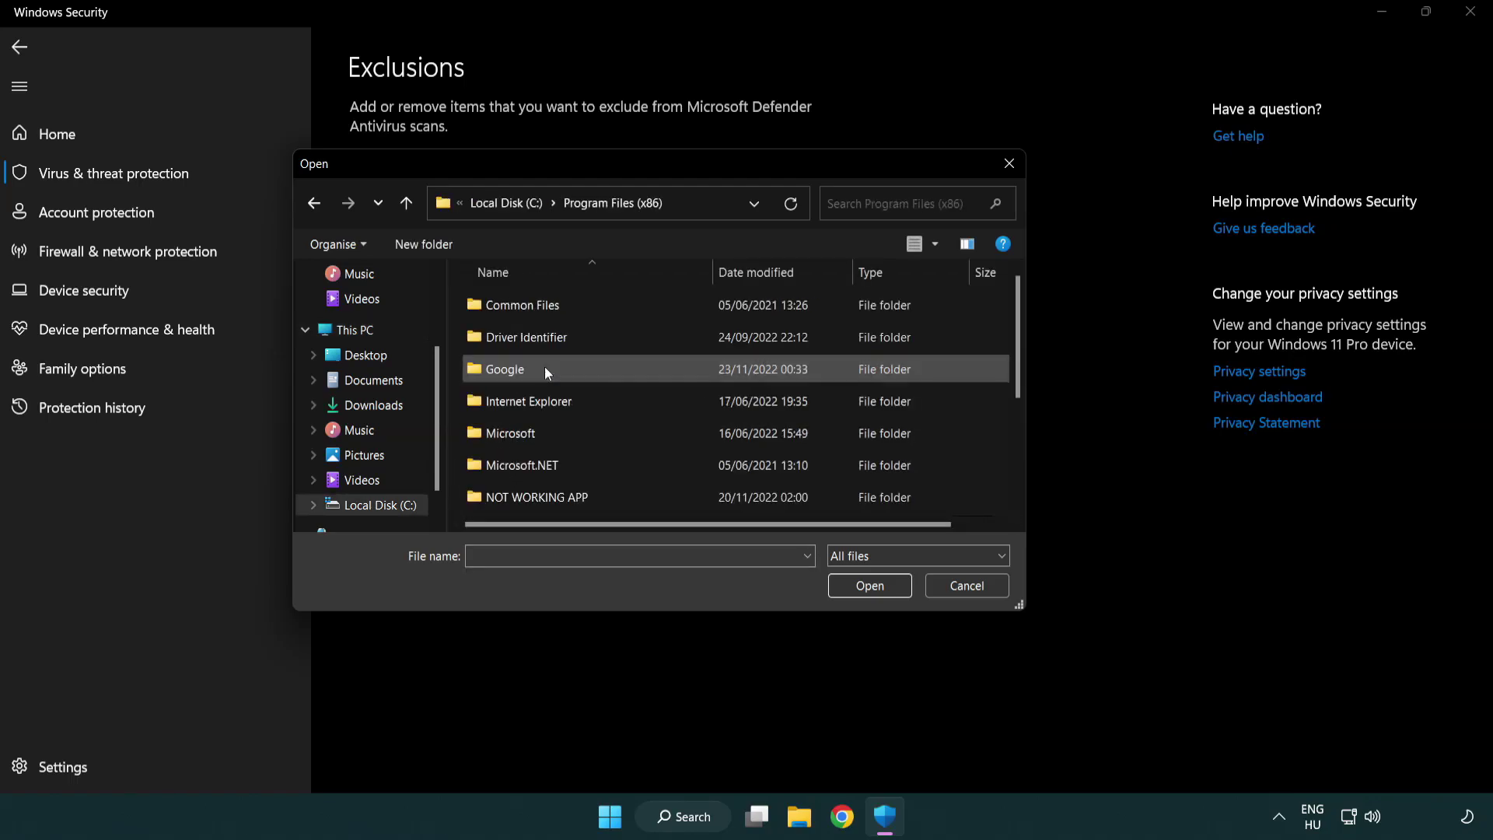
double_click(557, 499)
click(529, 307)
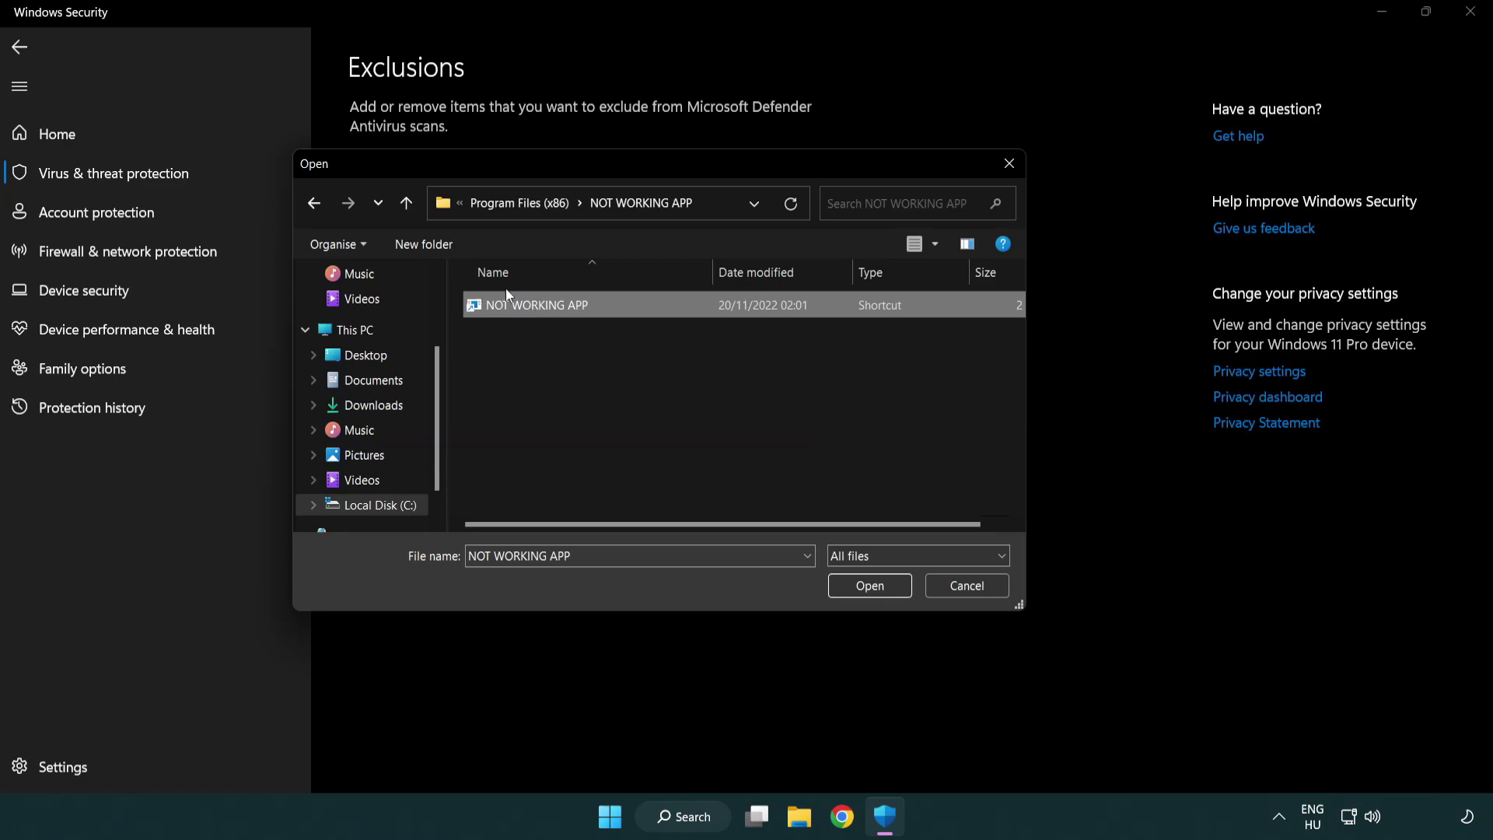
click(869, 596)
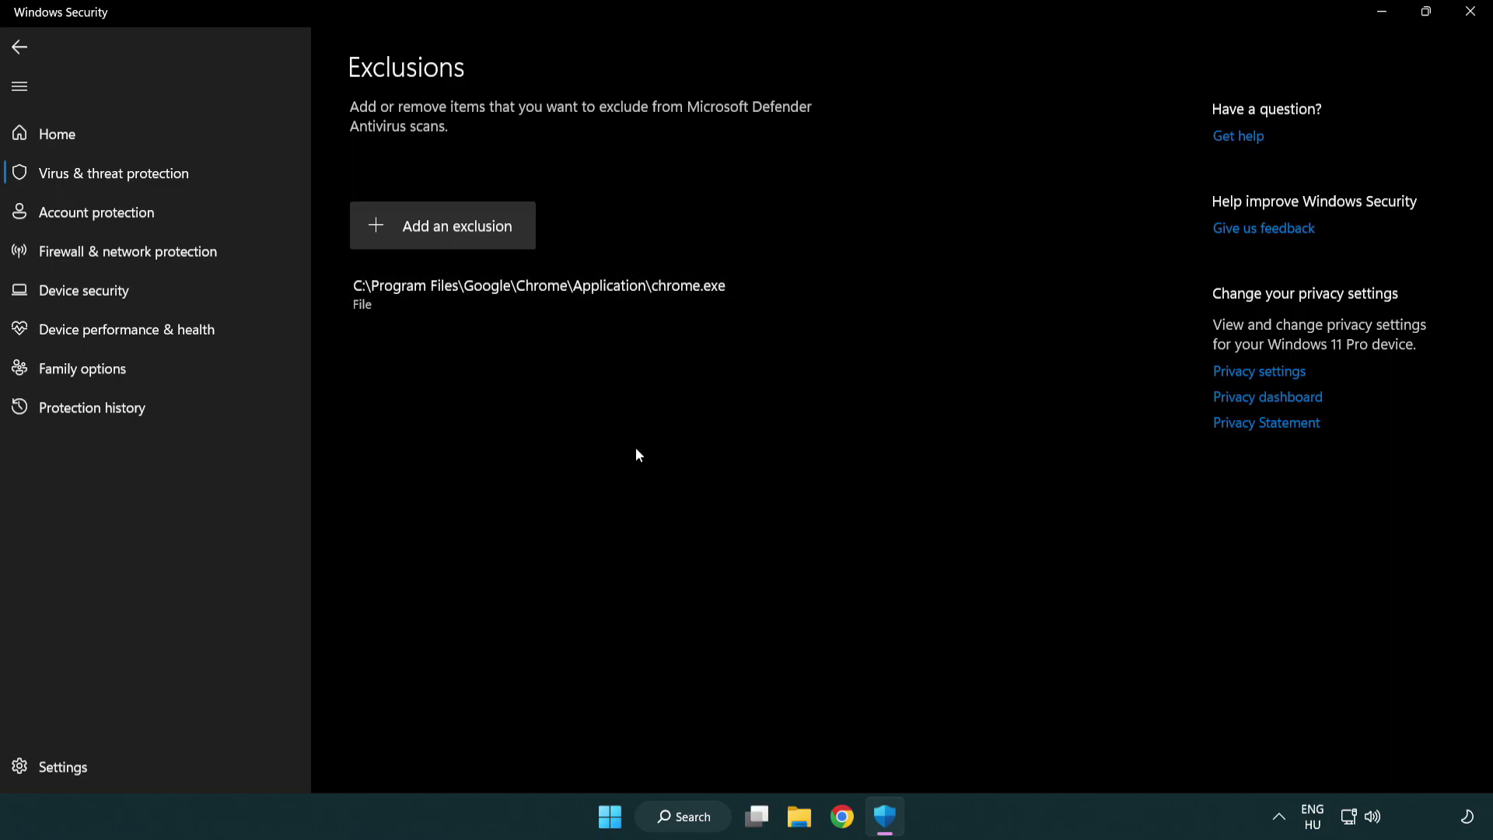
click(1470, 12)
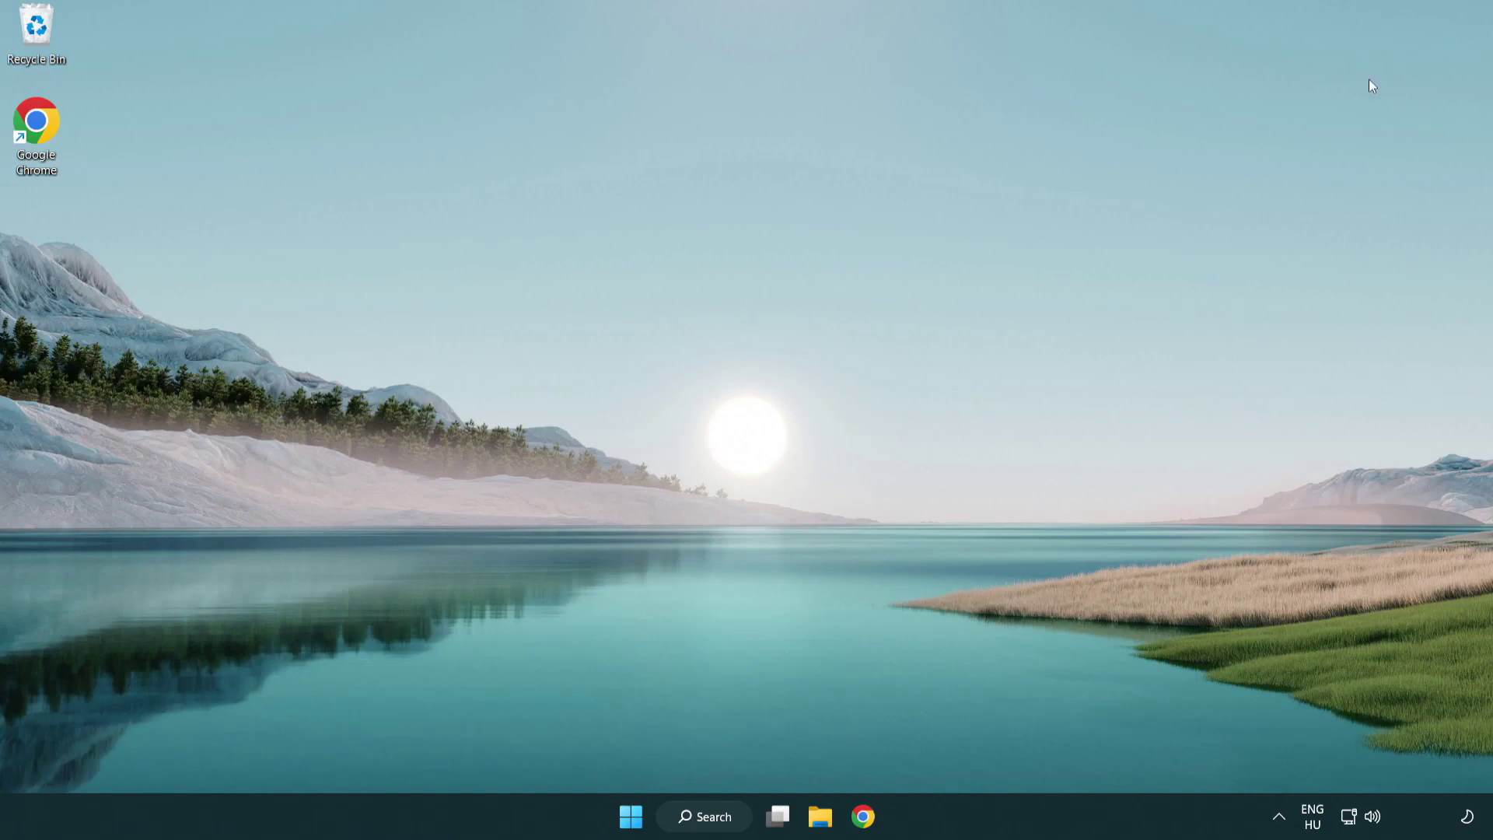
Restart the computer.
click(631, 826)
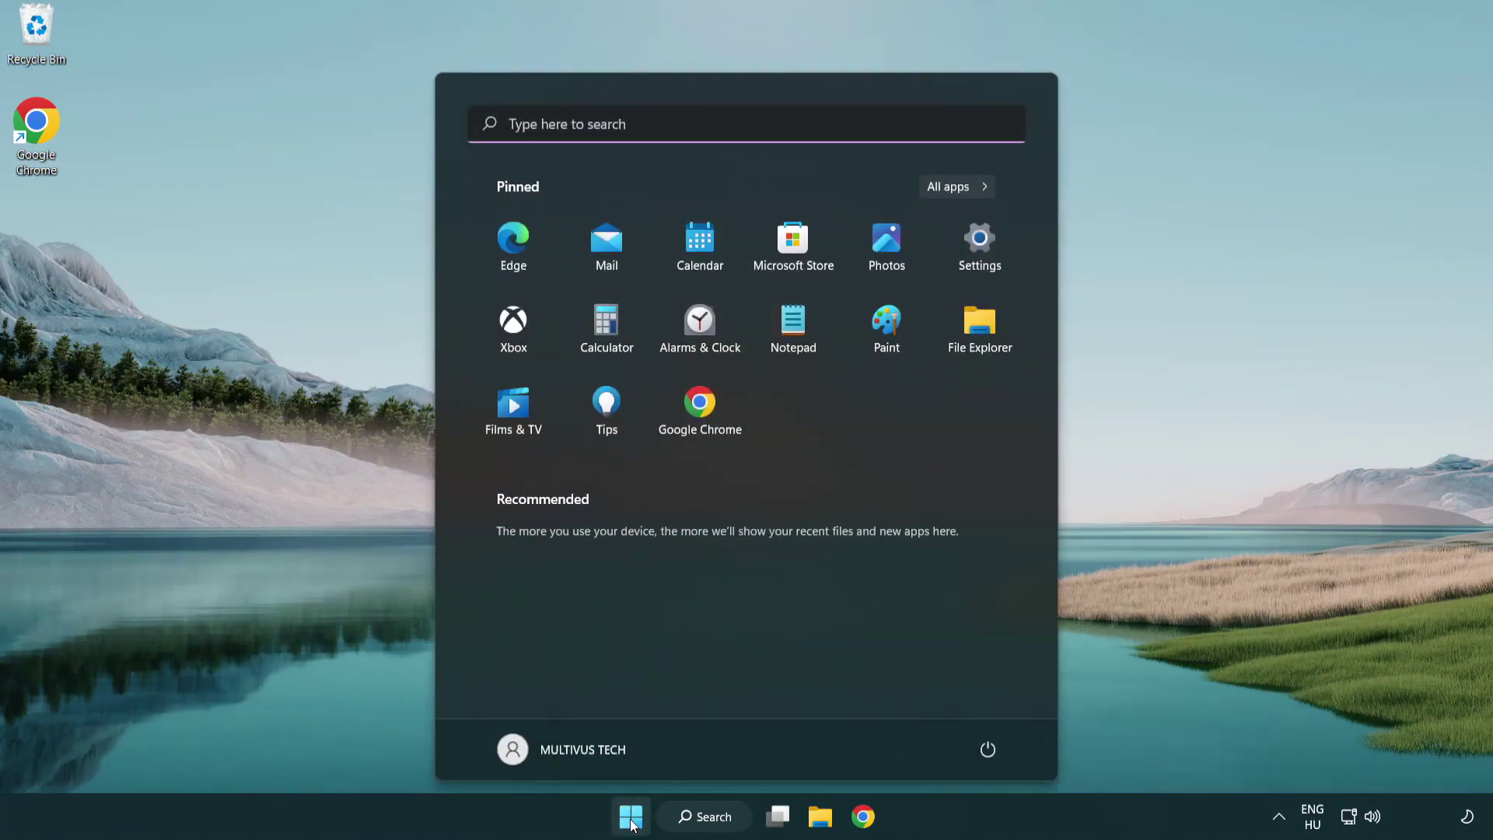
click(992, 748)
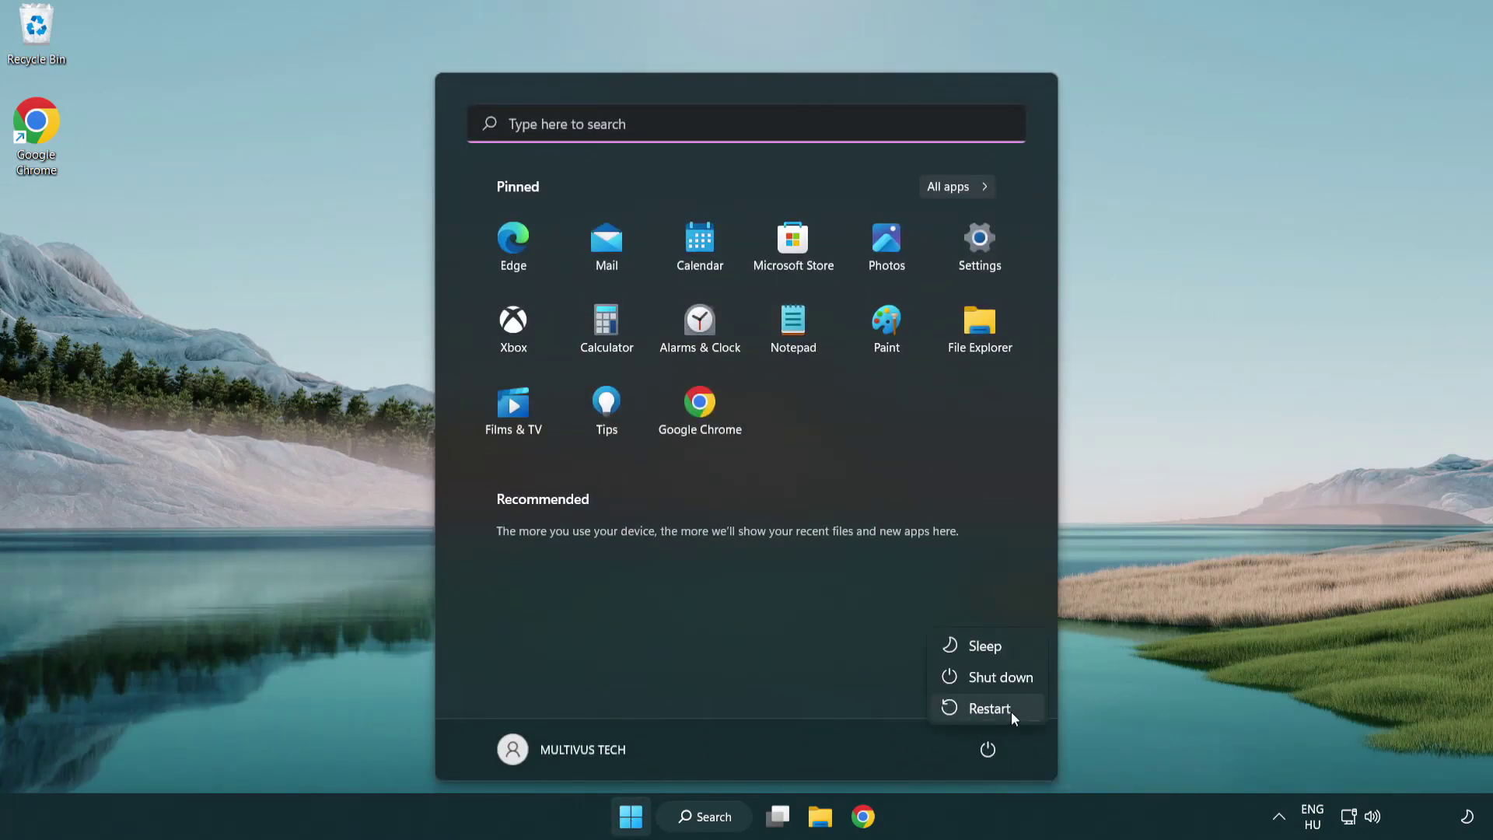